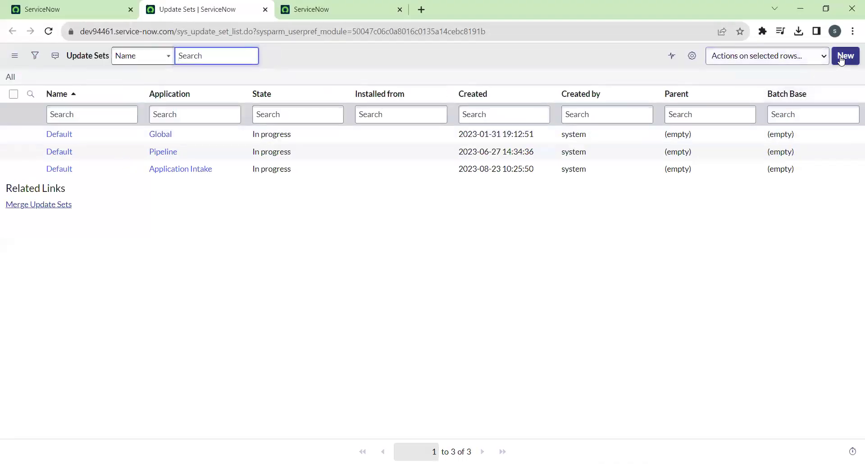
# - Create 'Demo Update Set', make it current, and reload the first tab to reflect it
pyautogui.click(843, 56)
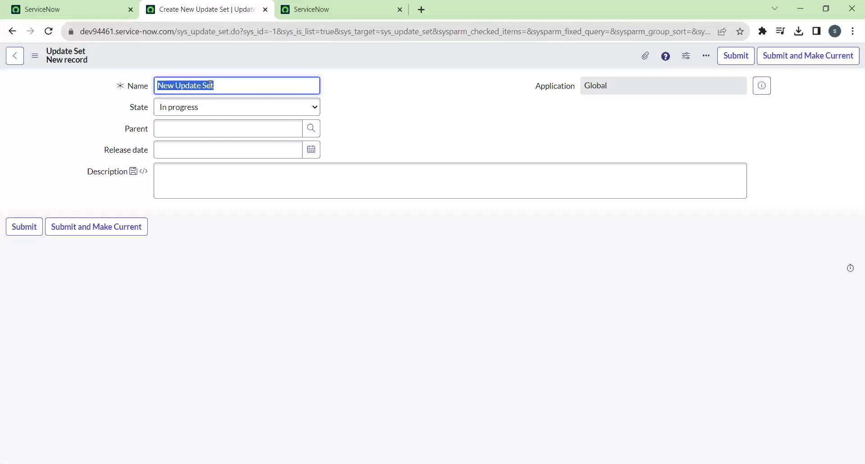
pyautogui.write('Demo')
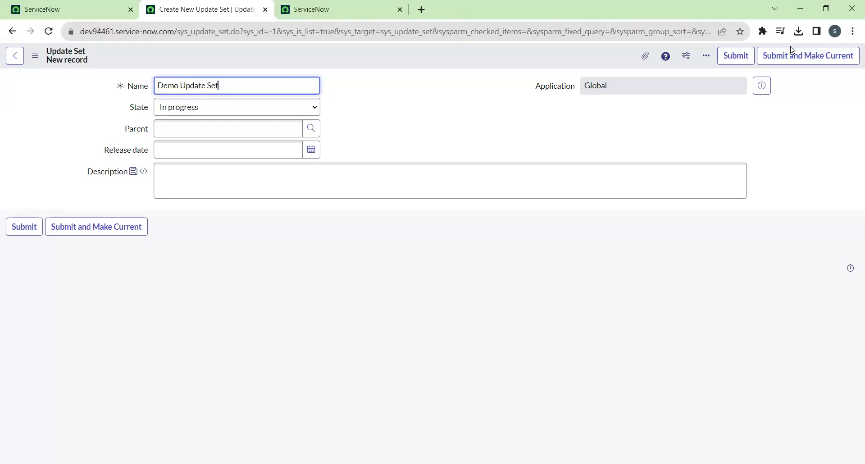
pyautogui.click(786, 61)
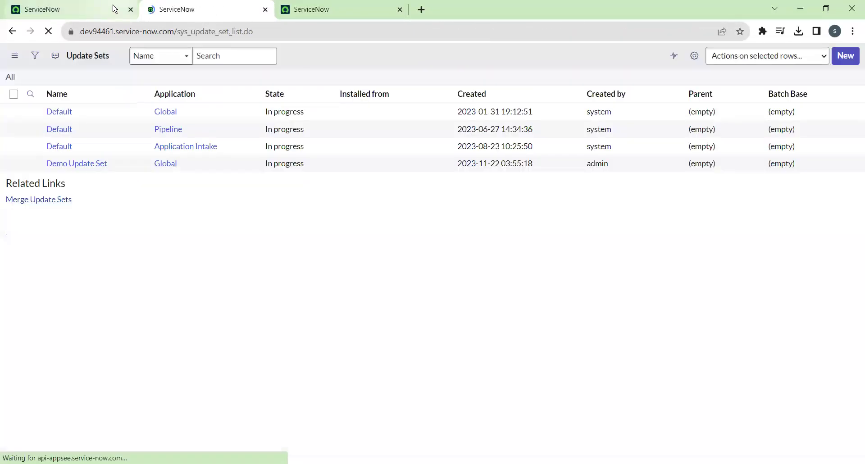
pyautogui.click(115, 9)
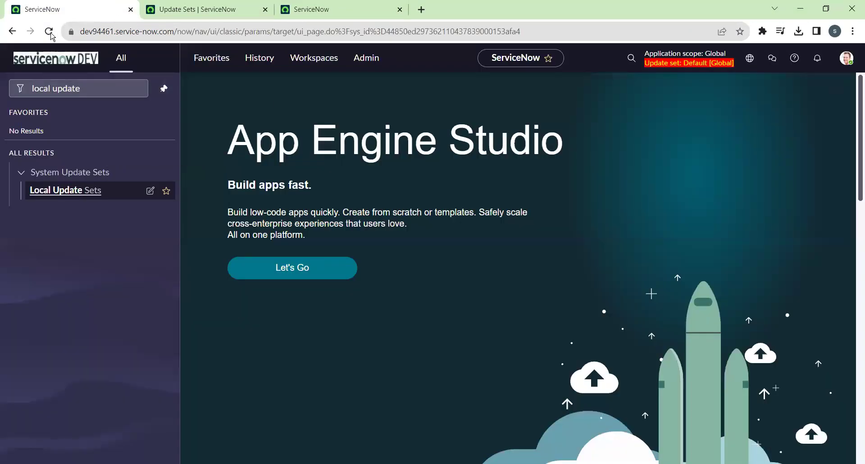
pyautogui.click(48, 32)
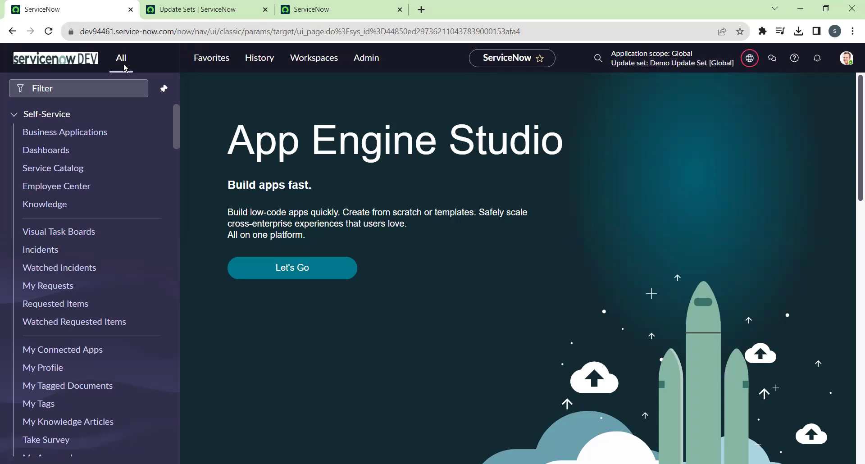
pyautogui.click(91, 82)
# - Open a new Incident form and start a new client script from its Configure > Client Scripts list
pyautogui.write('incd')
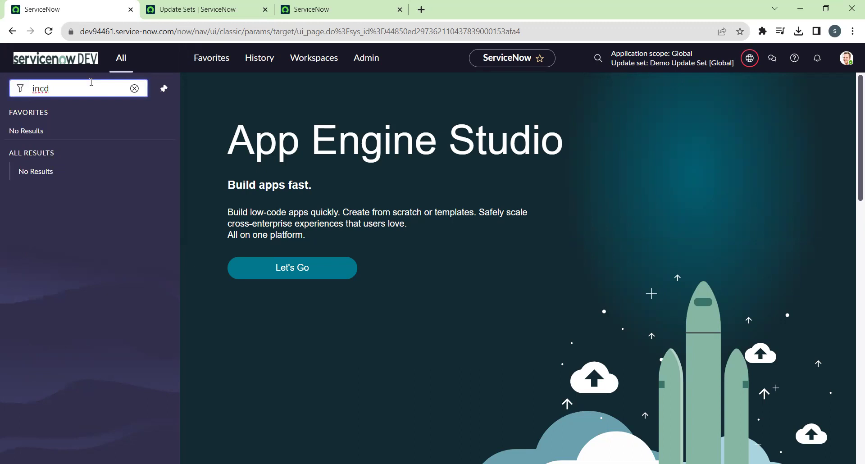
pyautogui.press('BackSpace')
pyautogui.write('ide')
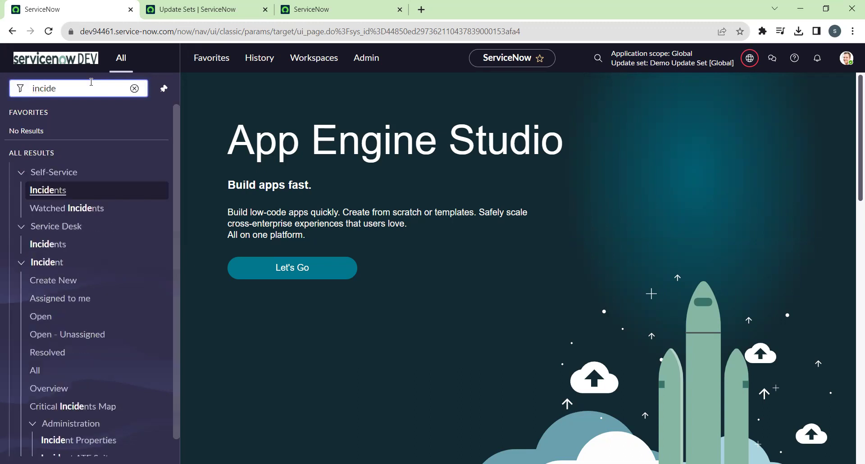
pyautogui.write('nt')
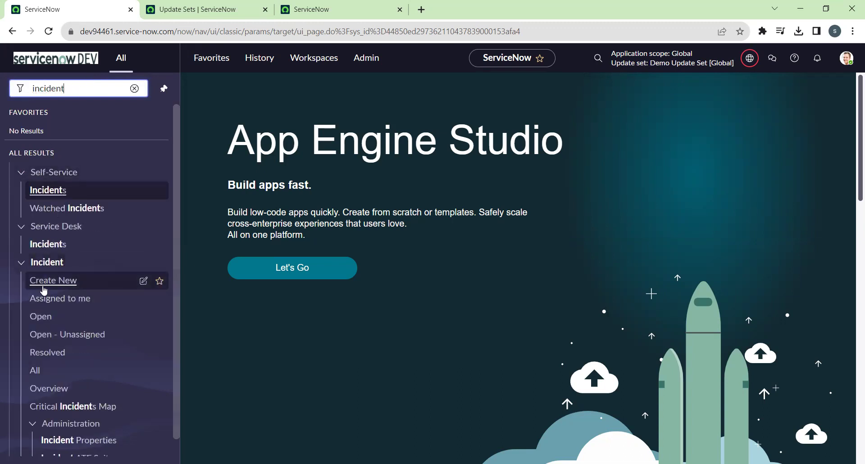
pyautogui.middleClick(16, 283)
pyautogui.moveTo(342, 9); pyautogui.dragTo(234, 9)
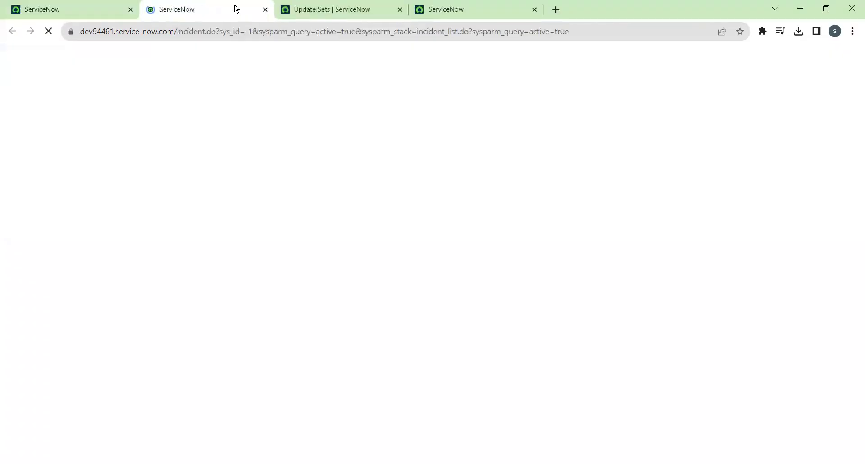
pyautogui.rightClick(287, 56)
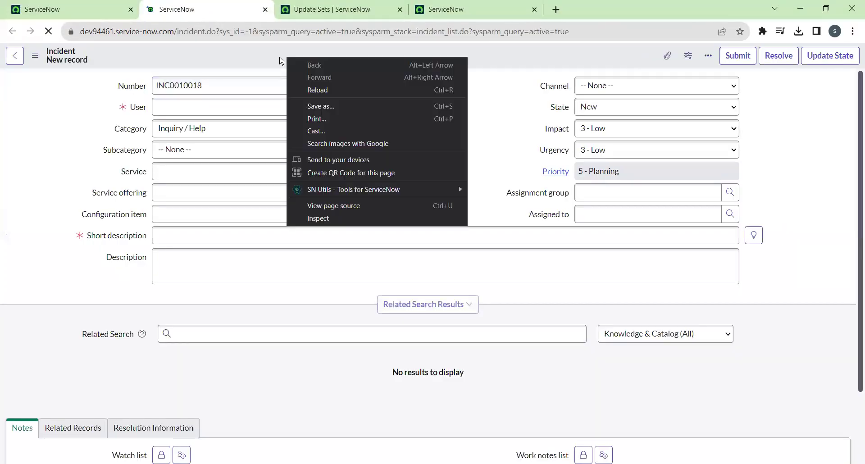
pyautogui.rightClick(272, 57)
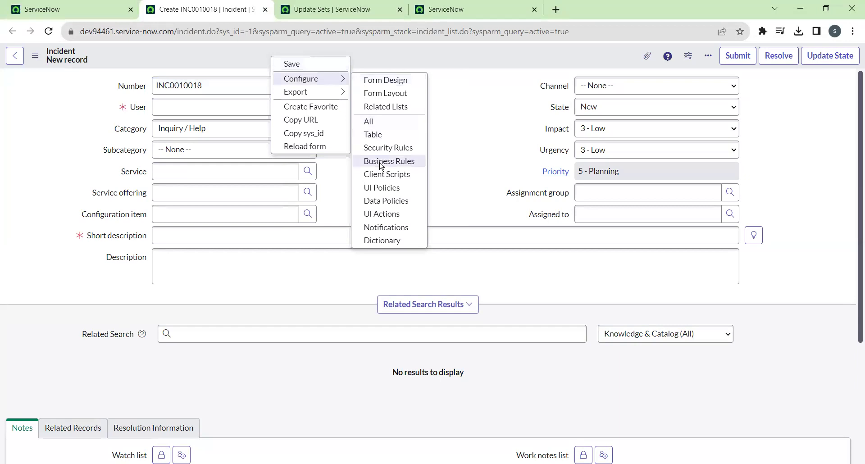
pyautogui.click(381, 174)
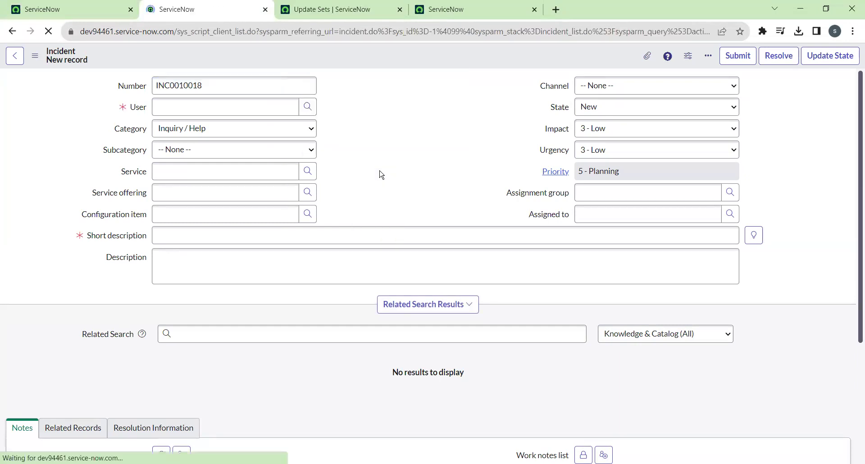
pyautogui.click(845, 56)
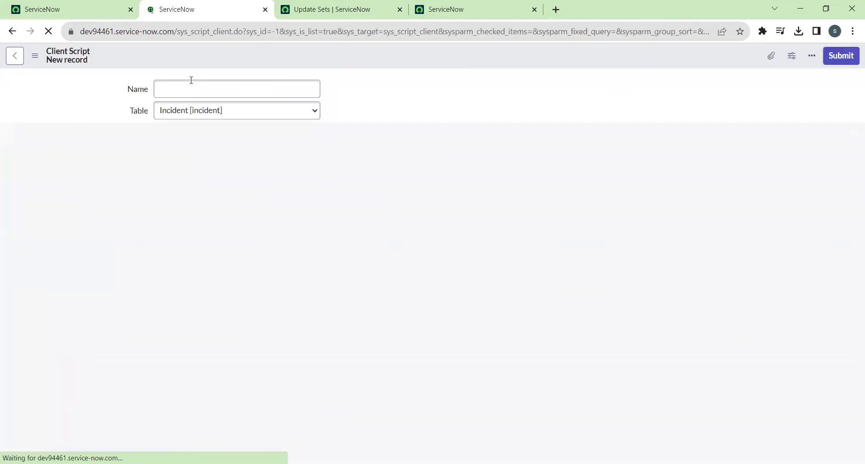
# - Name it 'Demo Client Script', type onLoad, add alert('Testing Update Set'); and submit
pyautogui.write('Demo')
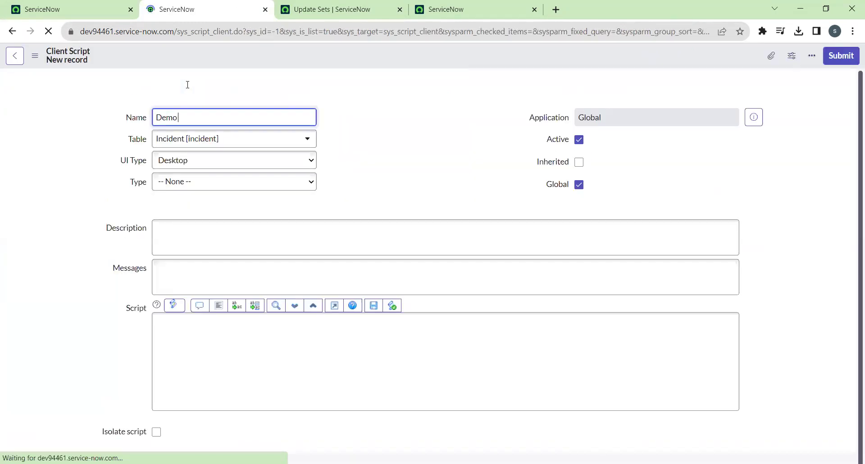
pyautogui.write(' Client Script')
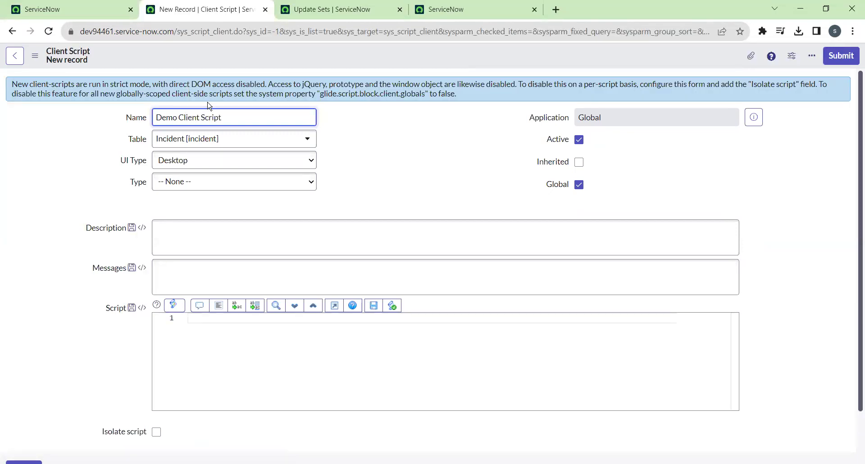
pyautogui.click(176, 187)
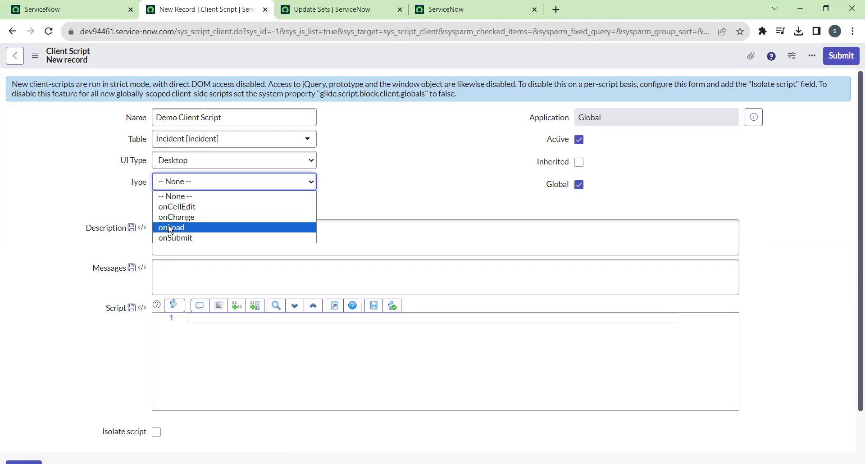
pyautogui.click(170, 230)
pyautogui.click(457, 333)
pyautogui.press('Return')
pyautogui.write('a')
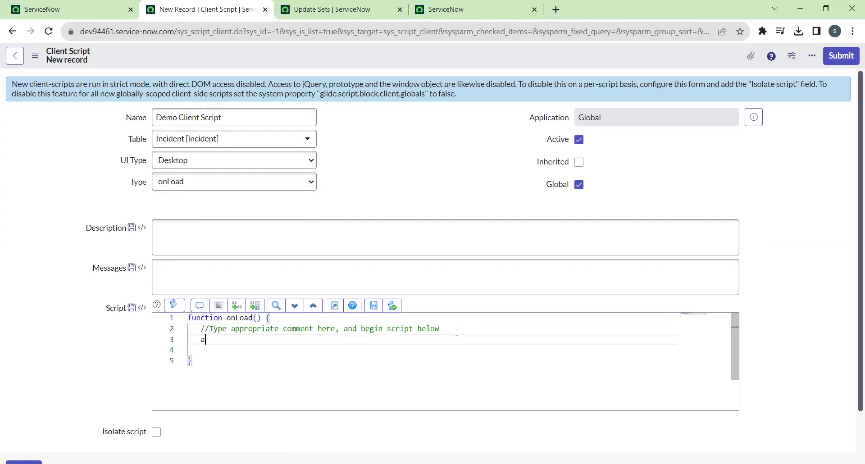
pyautogui.write("lert('")
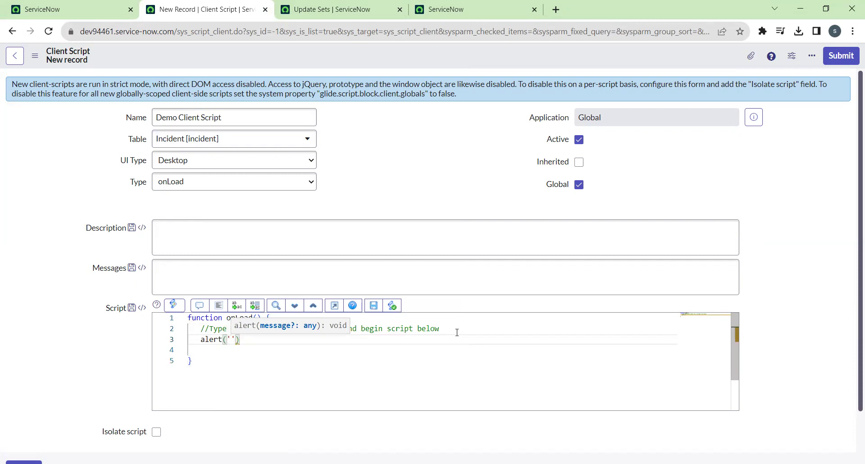
pyautogui.write('Test')
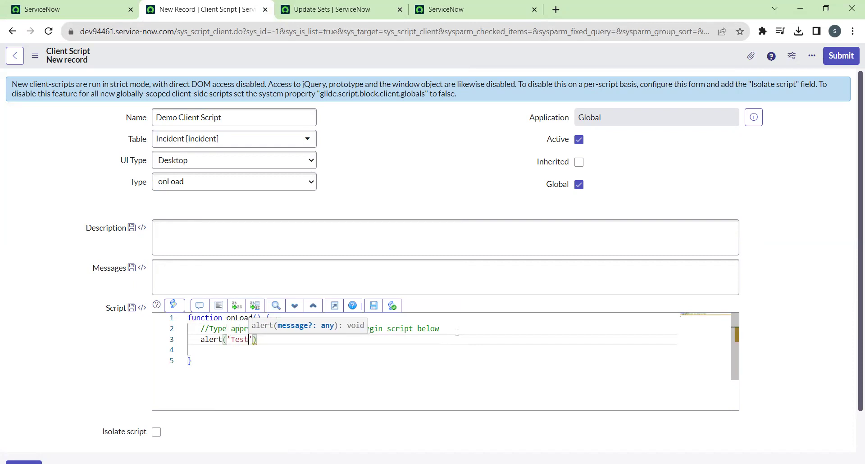
pyautogui.write('ing ')
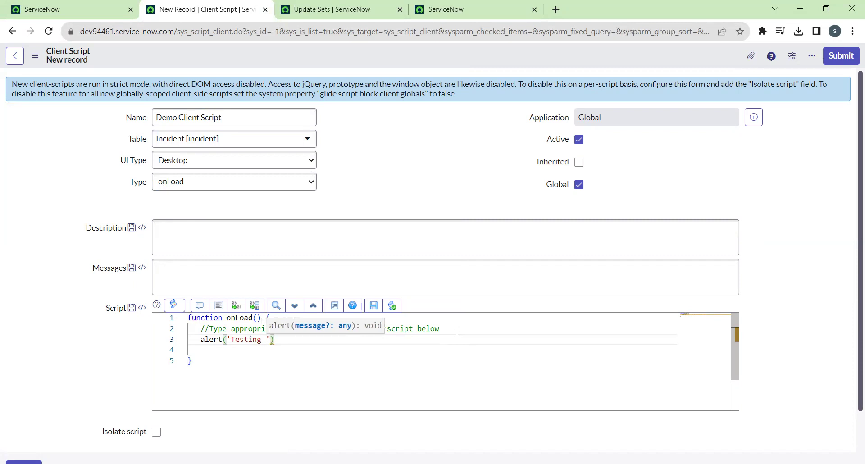
pyautogui.write('Update Set')
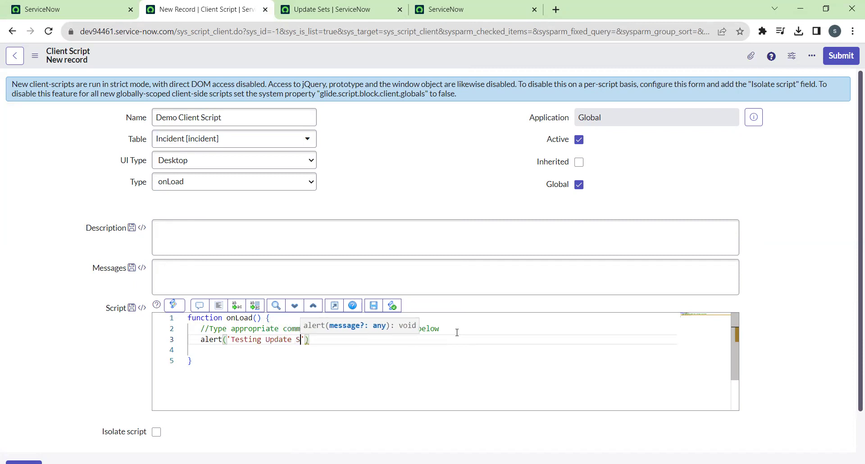
pyautogui.write("'")
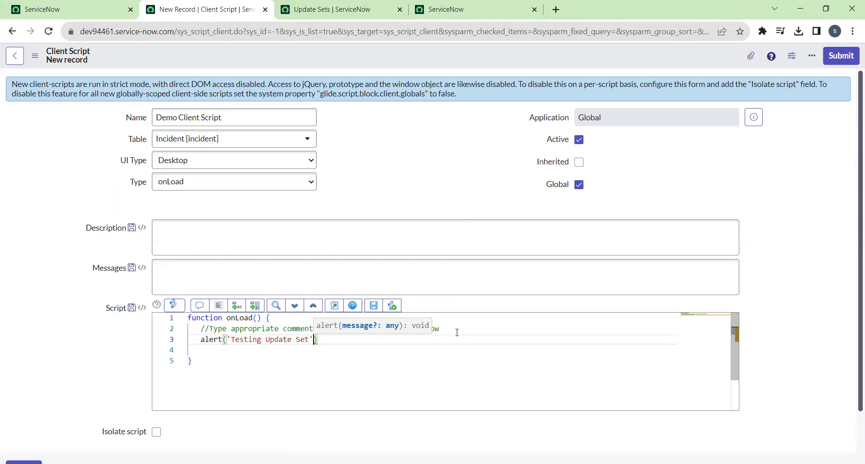
pyautogui.write(');')
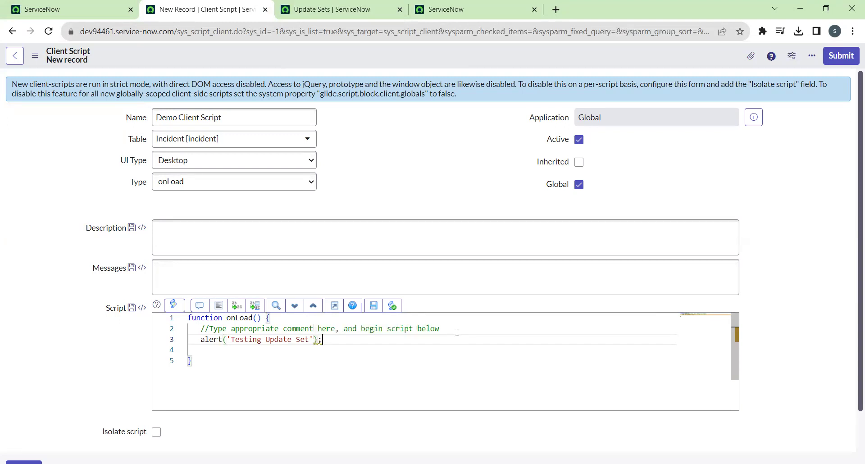
pyautogui.click(837, 55)
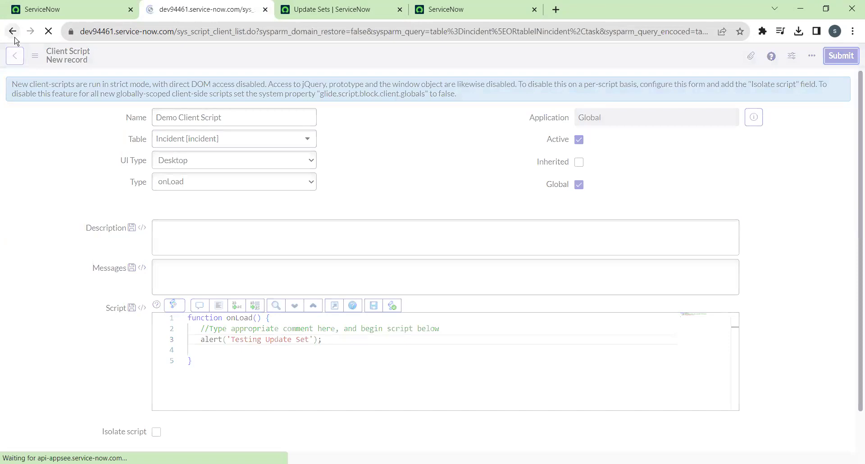
# - Return to the new incident form, dismiss the 'Testing Update Set' alert, then go to Update Sets
pyautogui.rightClick(12, 33)
pyautogui.click(20, 73)
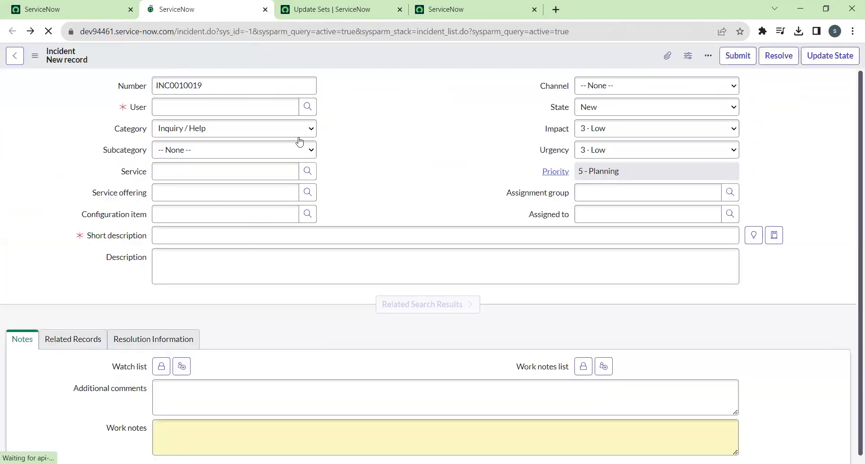
pyautogui.moveTo(384, 72); pyautogui.dragTo(318, 70)
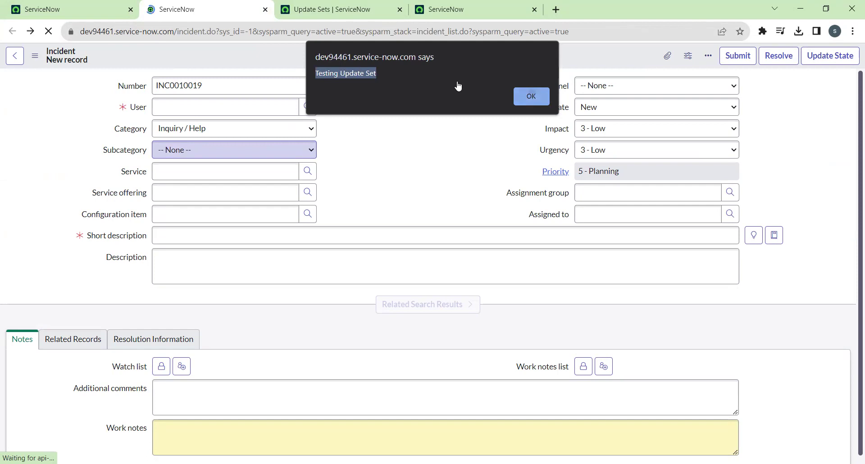
pyautogui.click(523, 96)
pyautogui.click(333, 10)
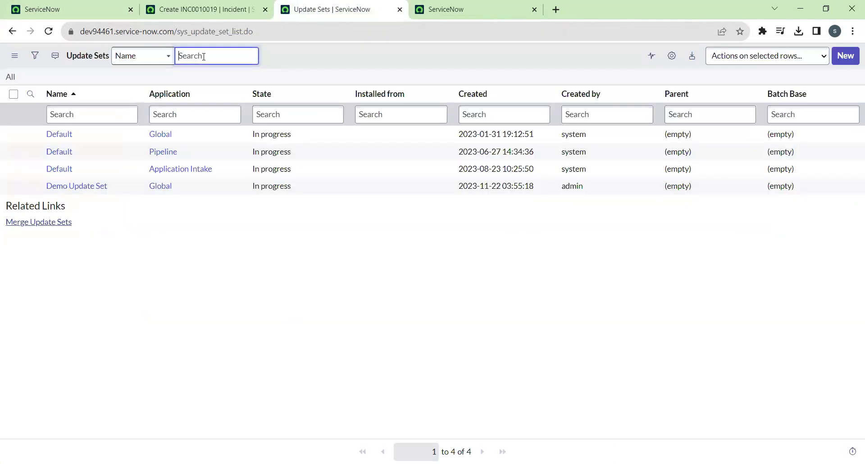
# - Set Demo Update Set to Complete, save it, export it to XML, and switch to PROD
pyautogui.click(78, 187)
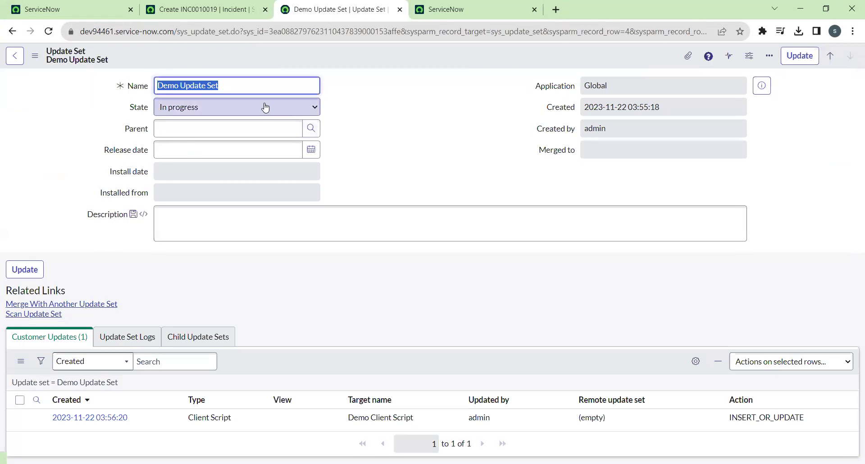
pyautogui.click(193, 106)
pyautogui.click(193, 131)
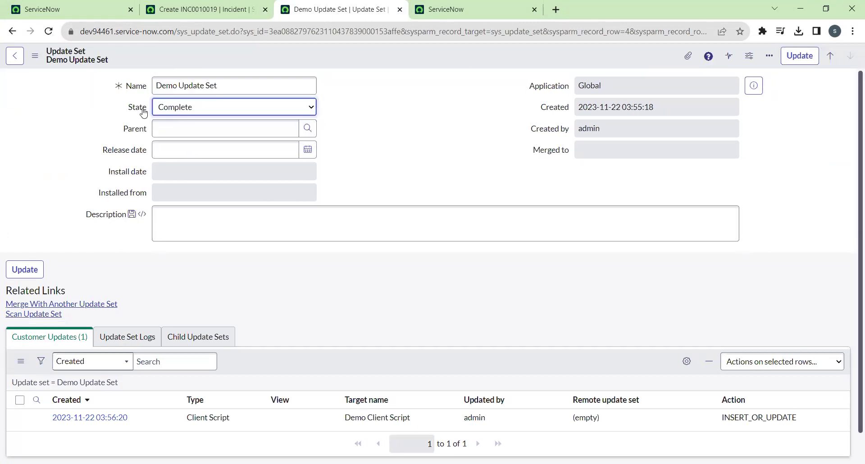
pyautogui.rightClick(349, 58)
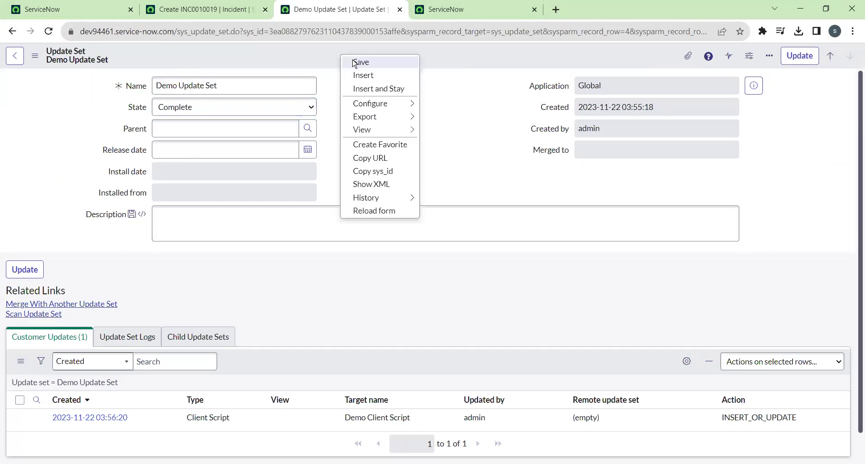
pyautogui.click(361, 62)
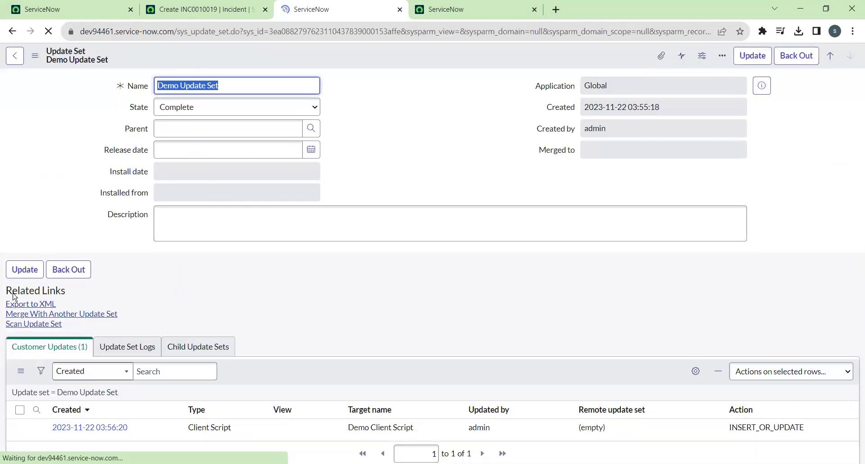
pyautogui.click(33, 306)
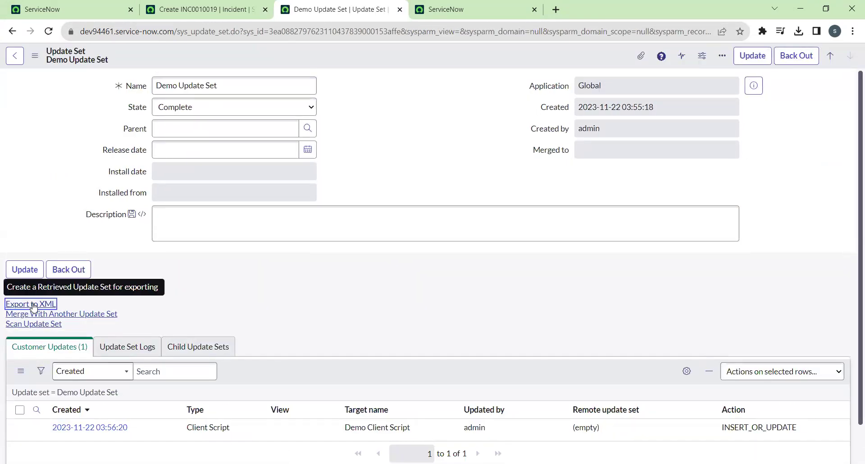
pyautogui.click(445, 8)
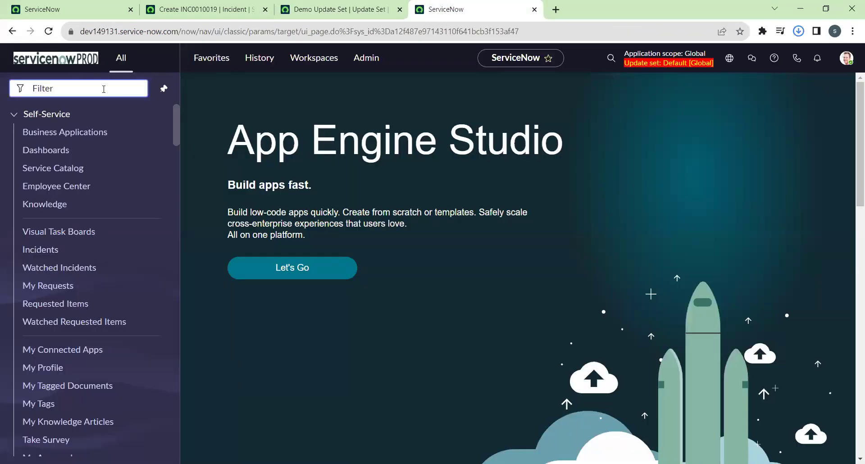
# - Import the exported Demo Update Set XML via Retrieved Update Sets and open the loaded record
pyautogui.write('retri')
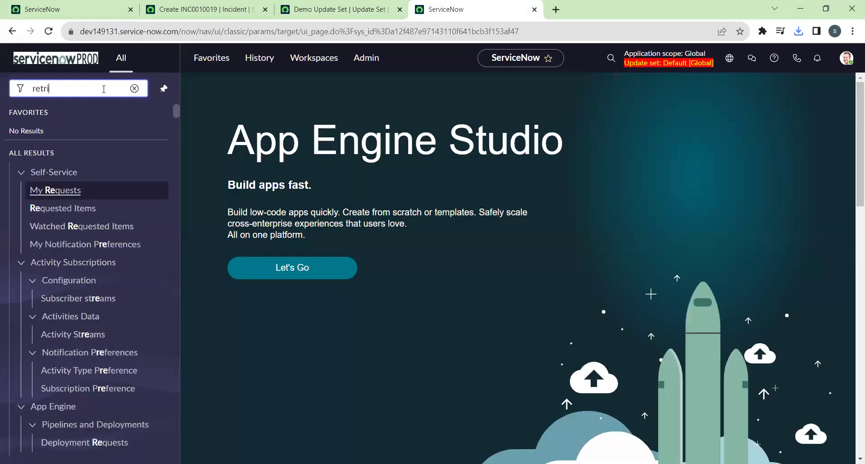
pyautogui.write('ev')
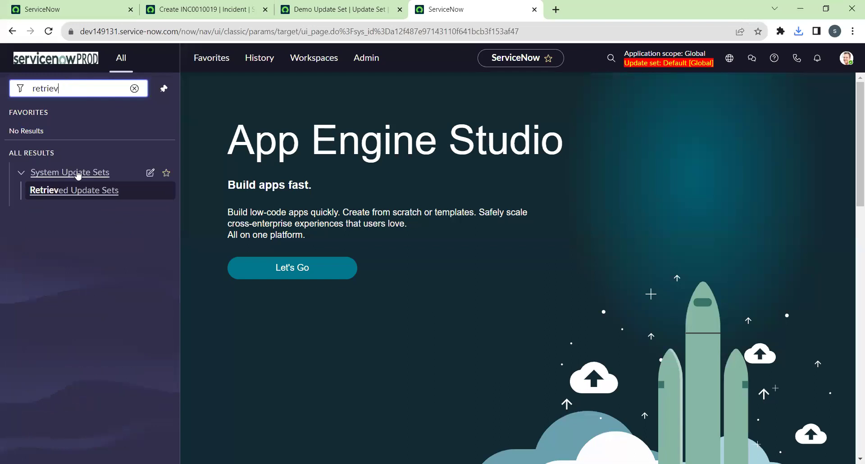
pyautogui.middleClick(45, 190)
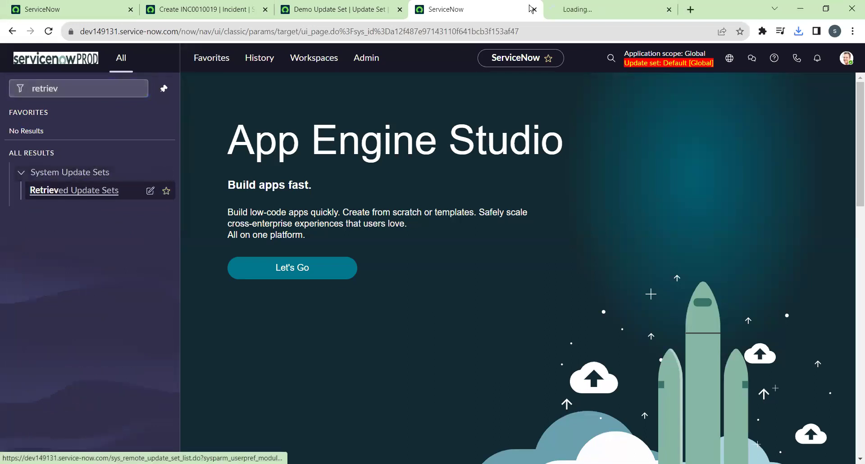
pyautogui.click(625, 8)
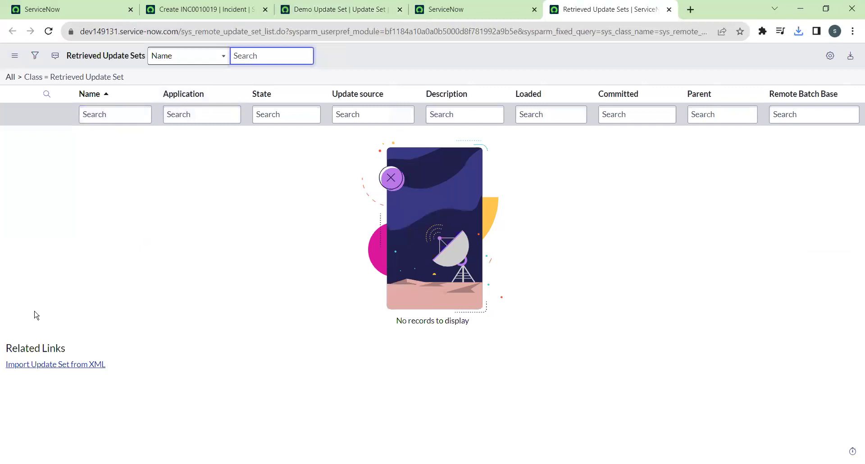
pyautogui.click(41, 365)
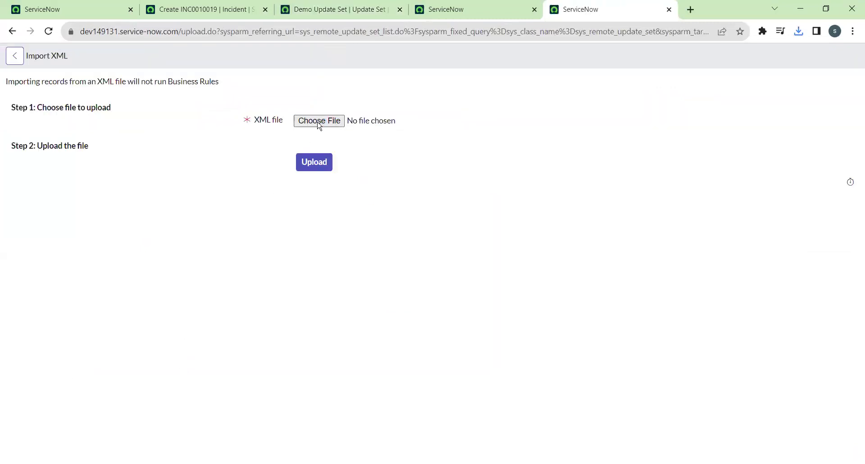
pyautogui.click(319, 122)
pyautogui.doubleClick(157, 104)
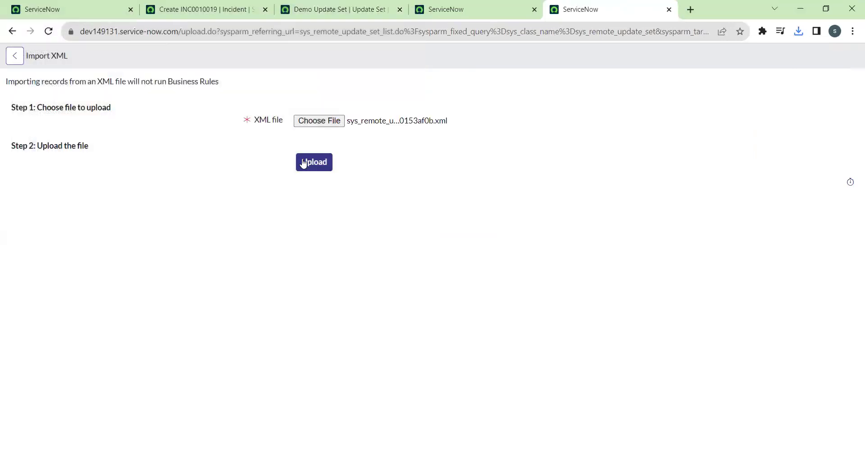
pyautogui.click(306, 163)
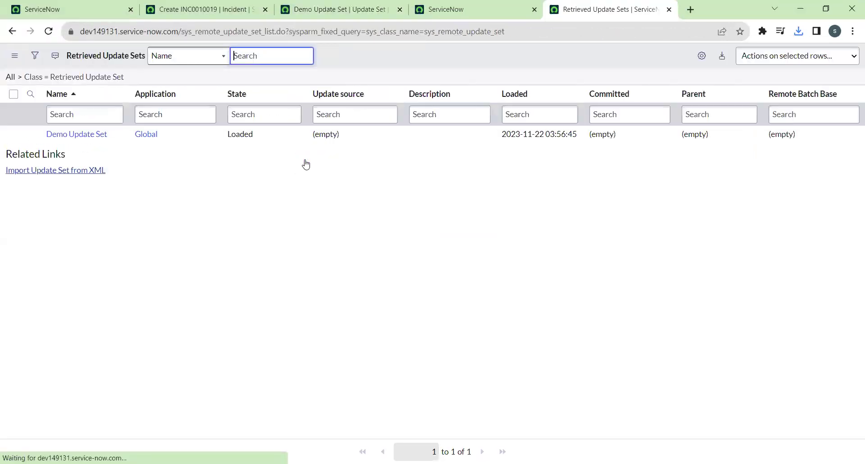
pyautogui.click(77, 135)
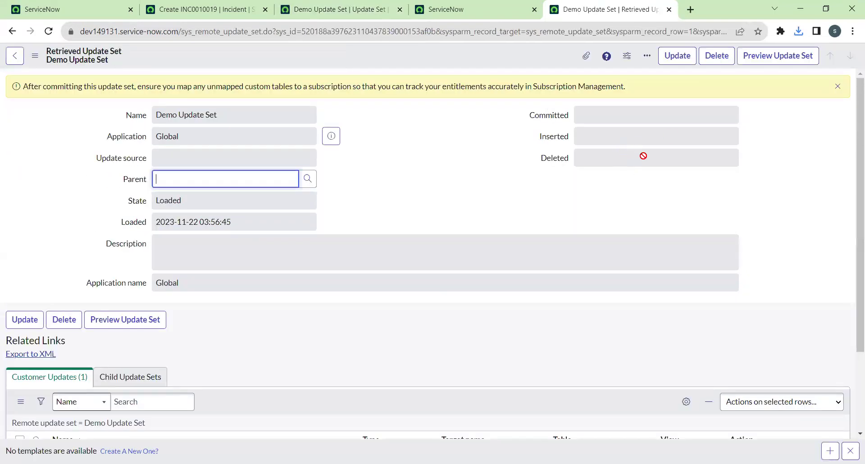
# - Preview Demo Update Set with 0 collisions, commit it, and return to the PROD home tab
pyautogui.click(778, 59)
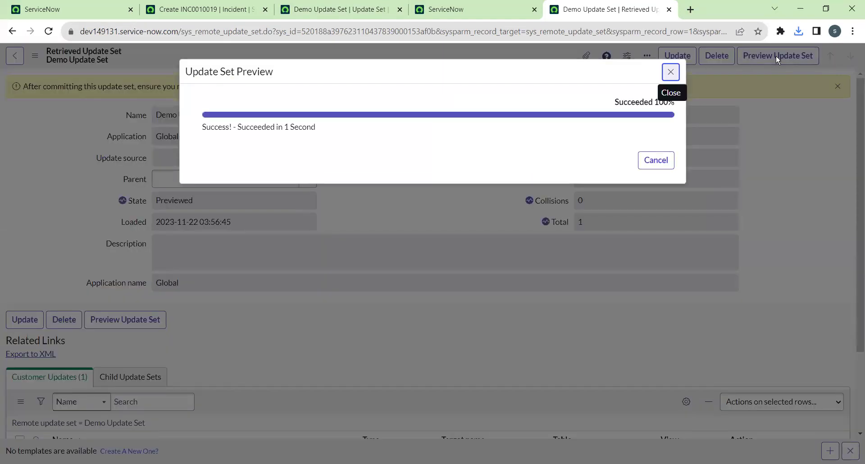
pyautogui.click(658, 160)
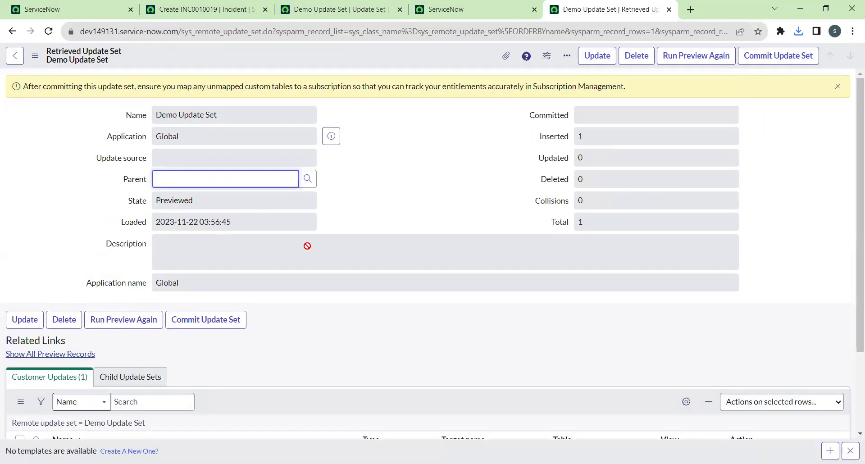
pyautogui.click(778, 60)
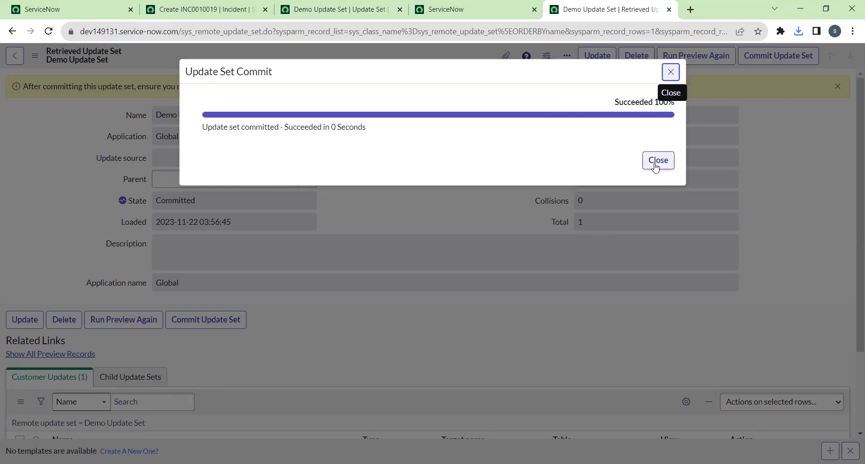
pyautogui.click(656, 167)
pyautogui.click(446, 9)
pyautogui.click(62, 88)
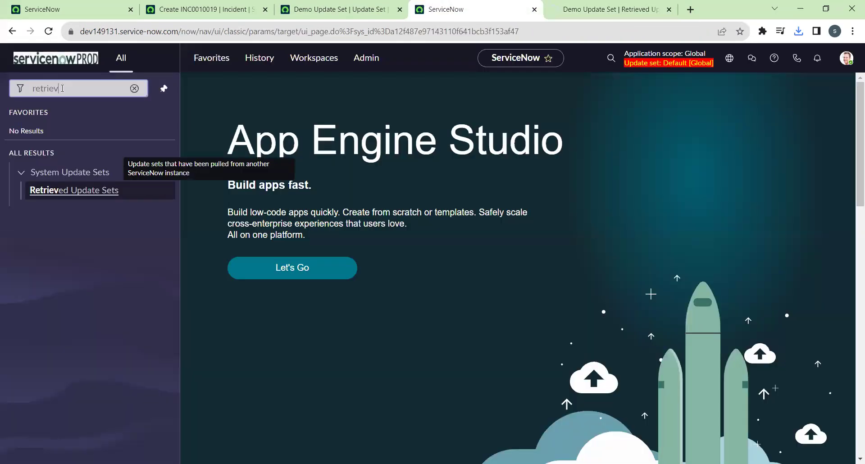
# - Open a new PROD incident form and dismiss its 'Testing Update Set' alert
pyautogui.doubleClick(62, 88)
pyautogui.write('inc')
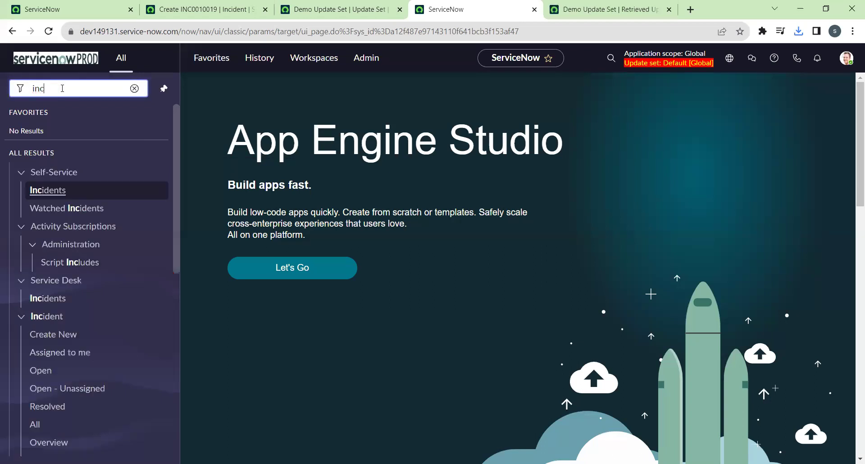
pyautogui.write('ddent')
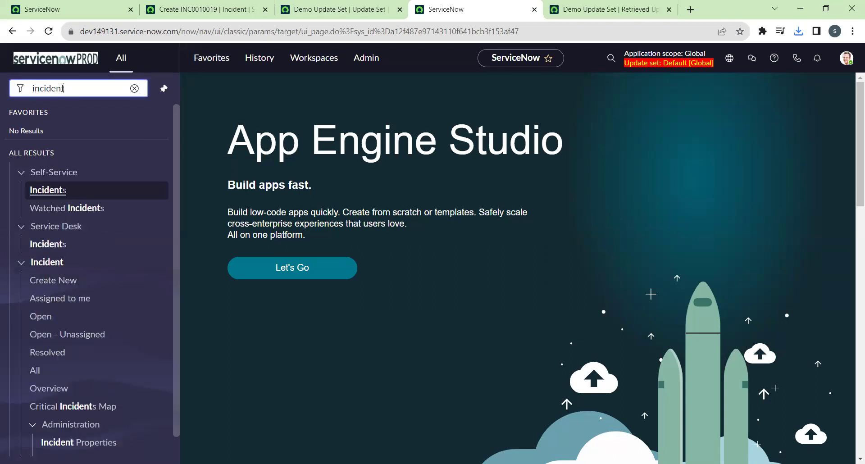
pyautogui.middleClick(31, 281)
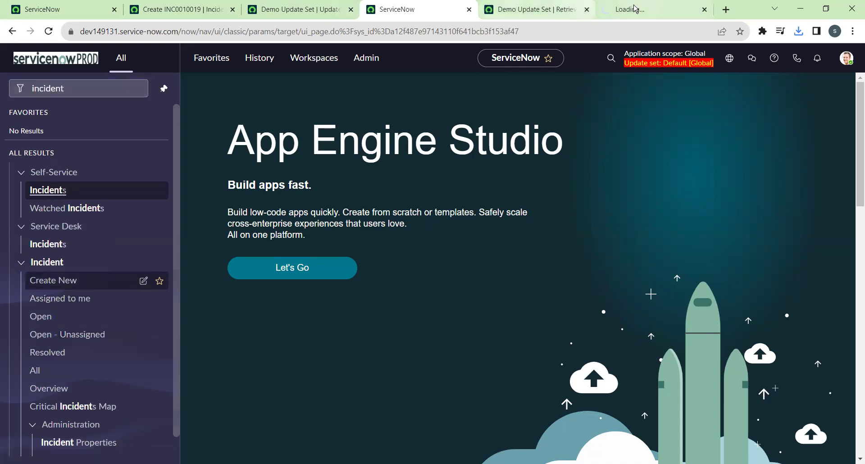
pyautogui.moveTo(626, 9); pyautogui.dragTo(532, 9)
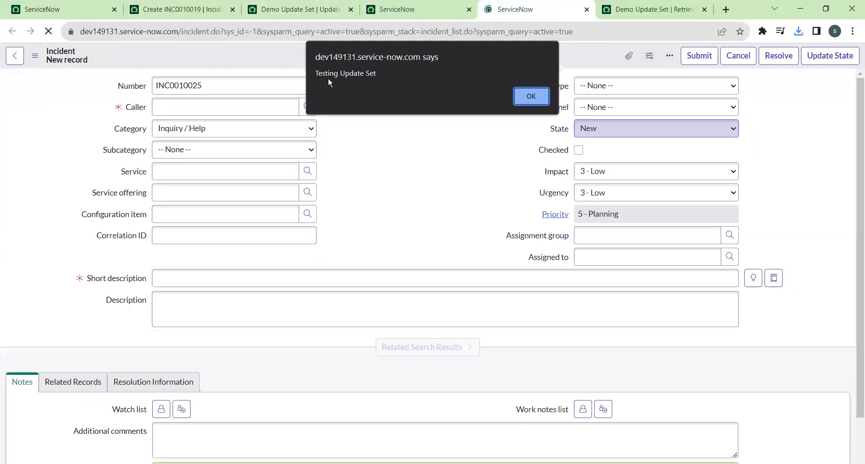
pyautogui.press('Return')
# - Show the Incident table's client scripts list via Configure > Client Scripts
pyautogui.rightClick(357, 59)
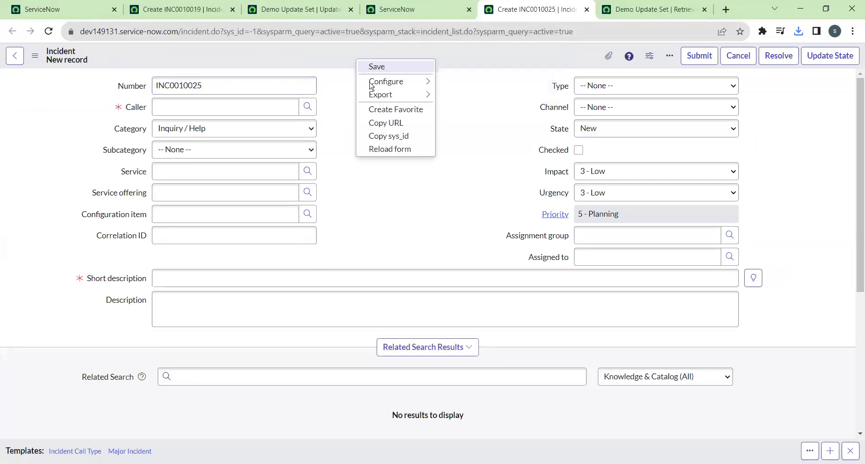
pyautogui.moveTo(392, 81)
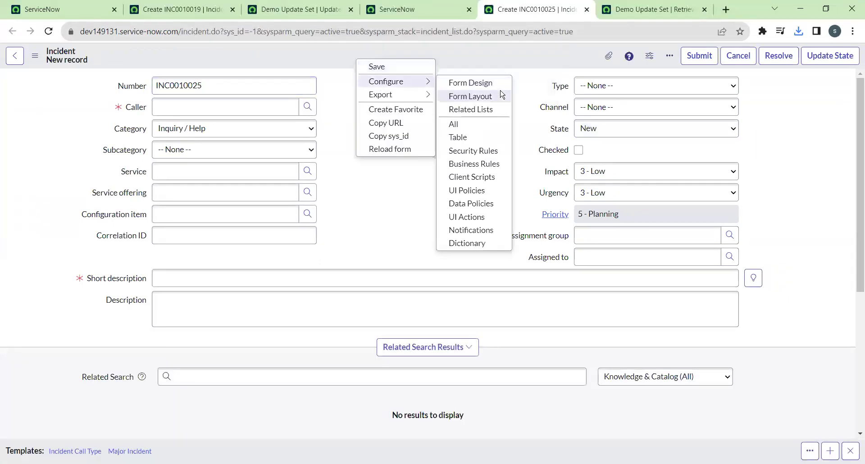
pyautogui.click(467, 179)
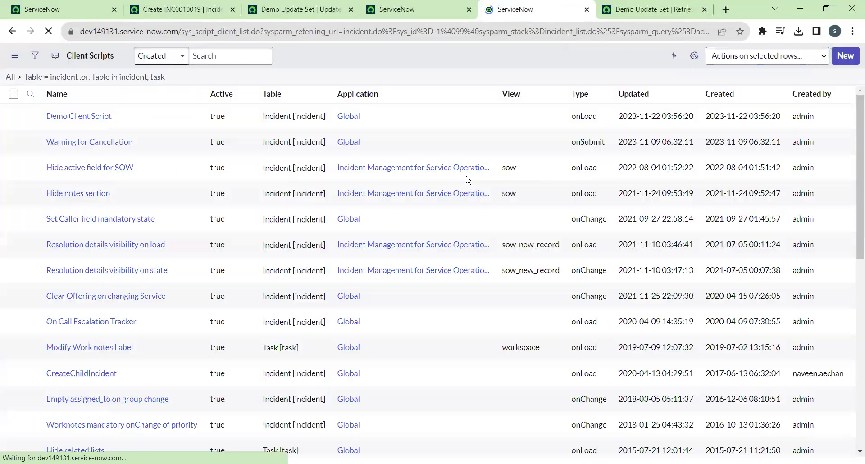
# - Add alert('Test 2'); on a new line after line 3 of Demo Client Script and save
pyautogui.click(84, 118)
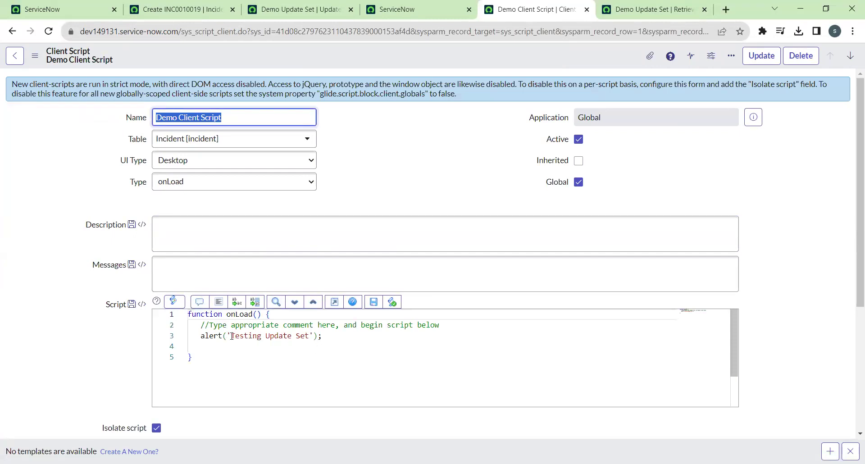
pyautogui.moveTo(231, 336); pyautogui.dragTo(306, 336)
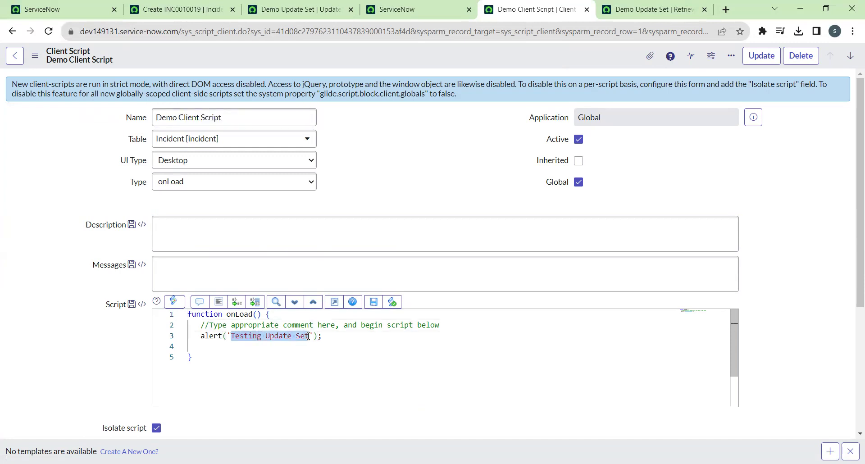
pyautogui.press('BackSpace')
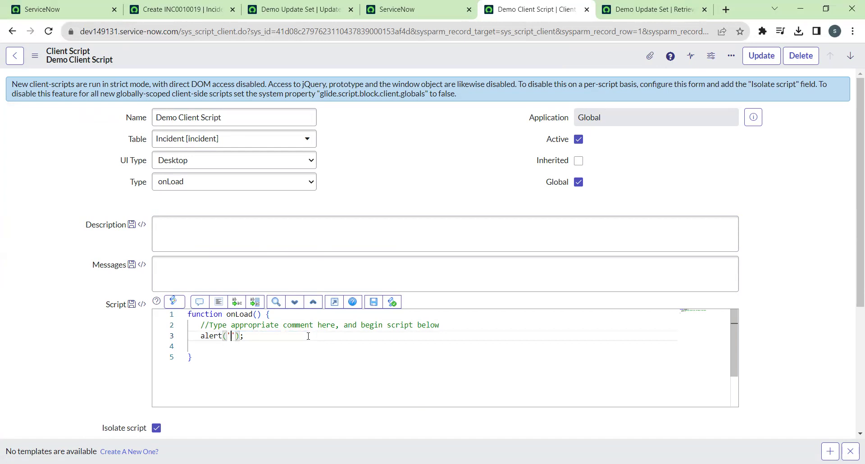
pyautogui.hotkey('ctrl', 'z')
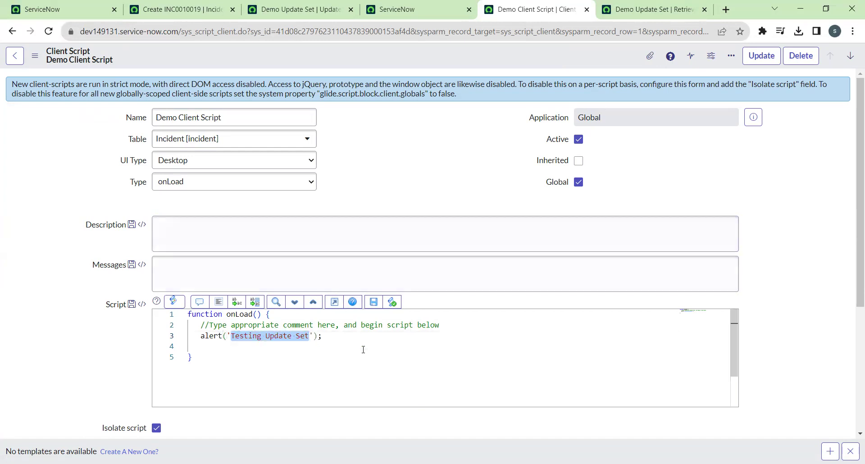
pyautogui.click(332, 338)
pyautogui.press('Return')
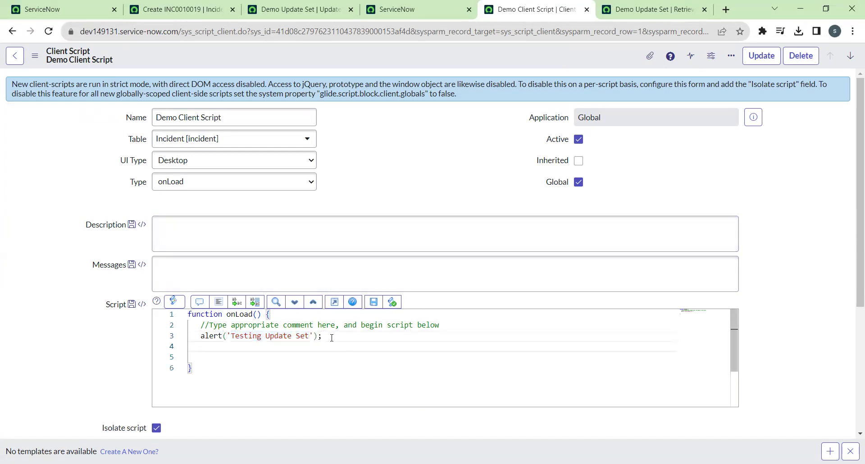
pyautogui.write("alert('Test 2")
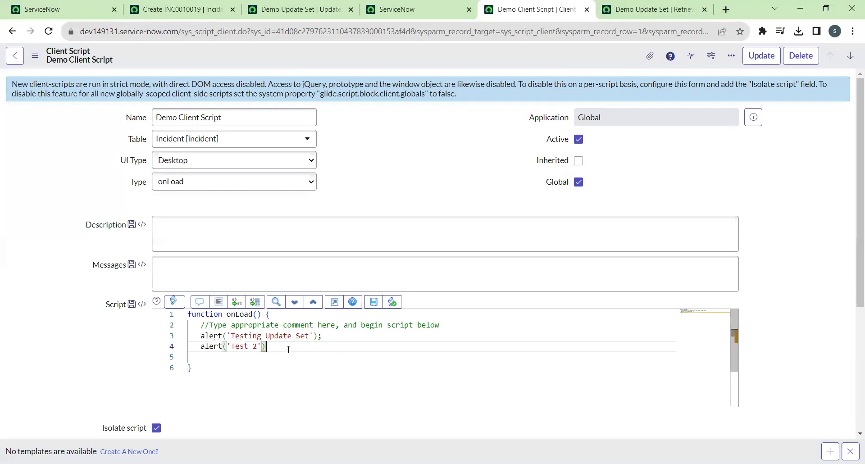
pyautogui.press('End')
pyautogui.write(';')
pyautogui.rightClick(444, 54)
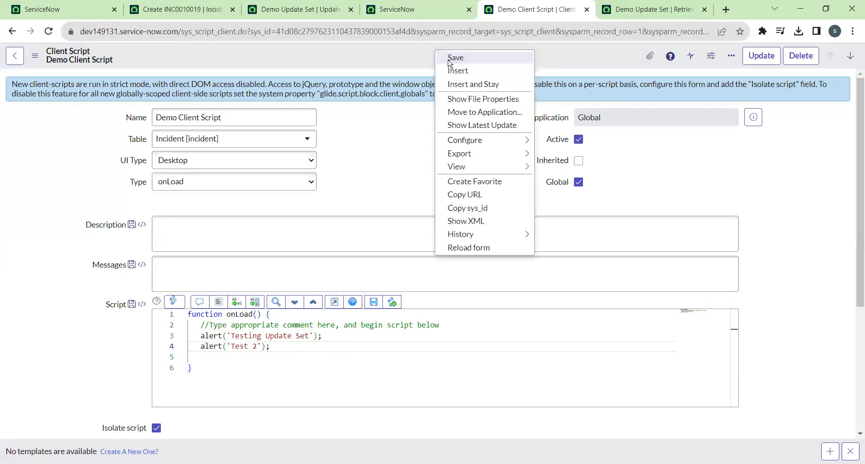
pyautogui.click(451, 59)
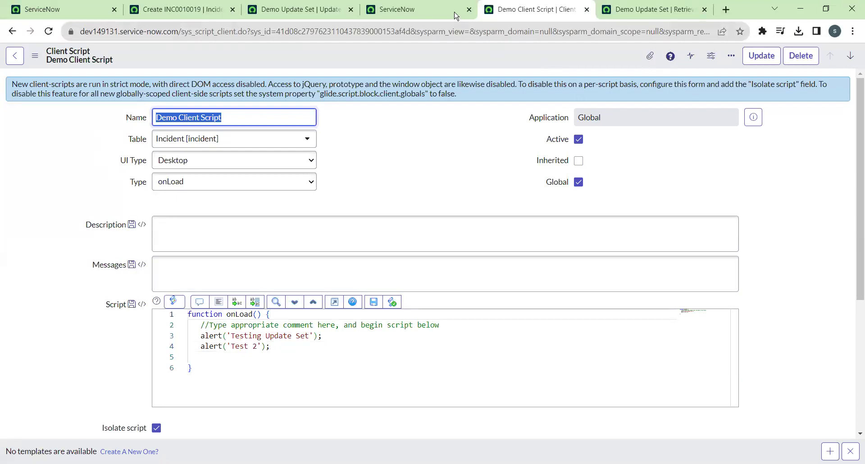
# - Reopen the PROD incident form, dismiss the 'Testing Update Set' and 'Test 2' alerts, and switch to the development incident tab
pyautogui.rightClick(12, 31)
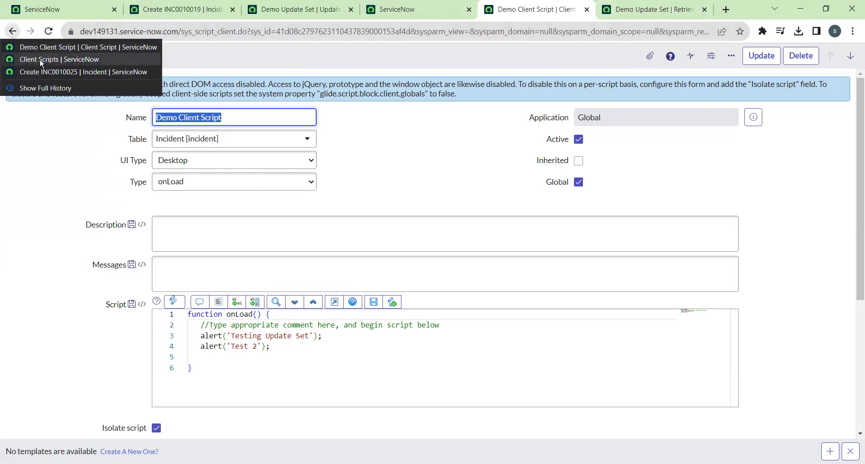
pyautogui.click(37, 71)
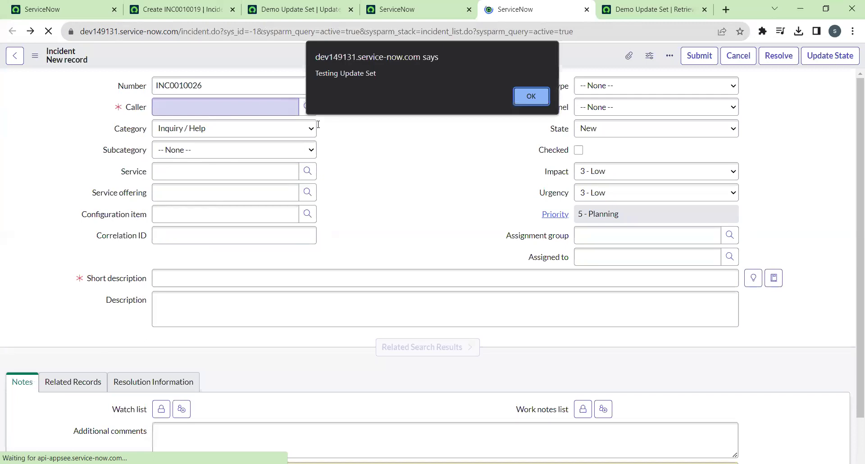
pyautogui.click(531, 95)
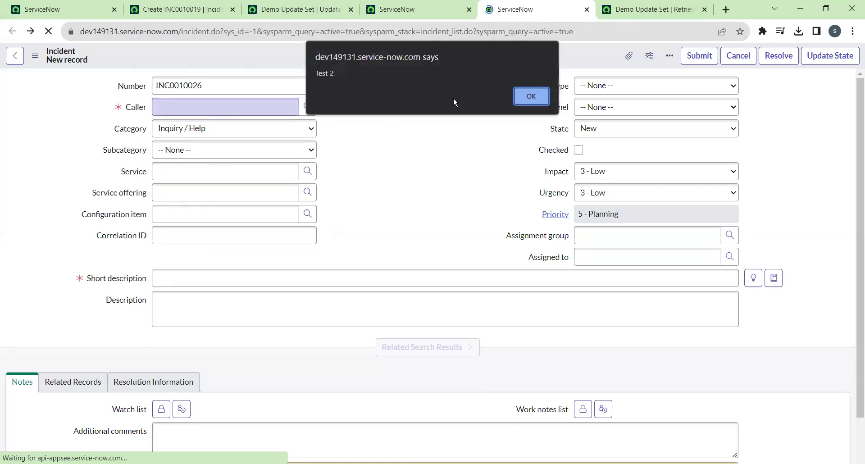
pyautogui.click(528, 97)
pyautogui.click(154, 9)
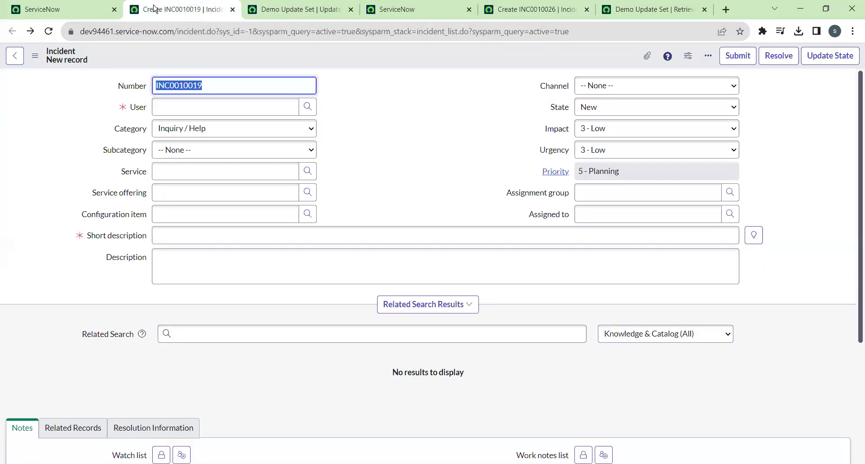
# - On the development instance, filter the navigator for 'local up' and open Local Update Sets
pyautogui.click(59, 9)
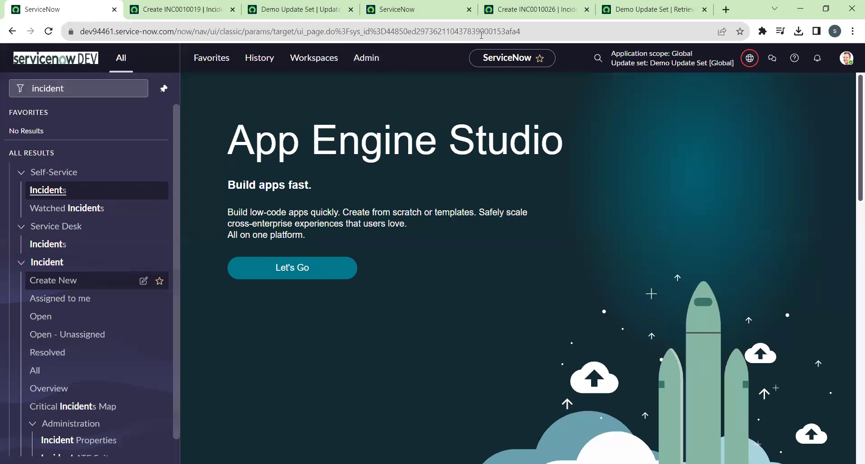
pyautogui.doubleClick(76, 88)
pyautogui.write('loc')
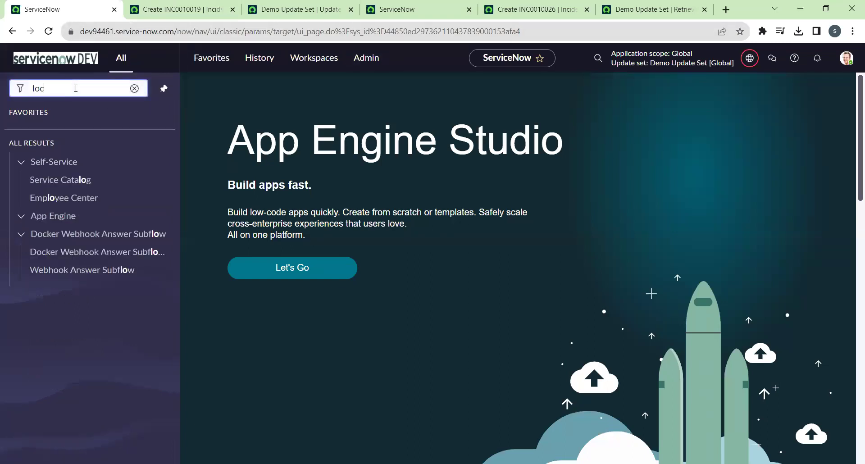
pyautogui.write('al')
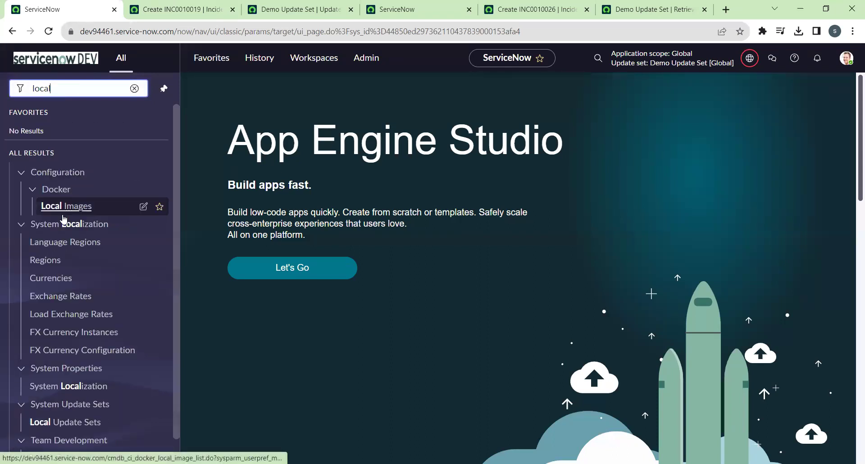
pyautogui.write(' u')
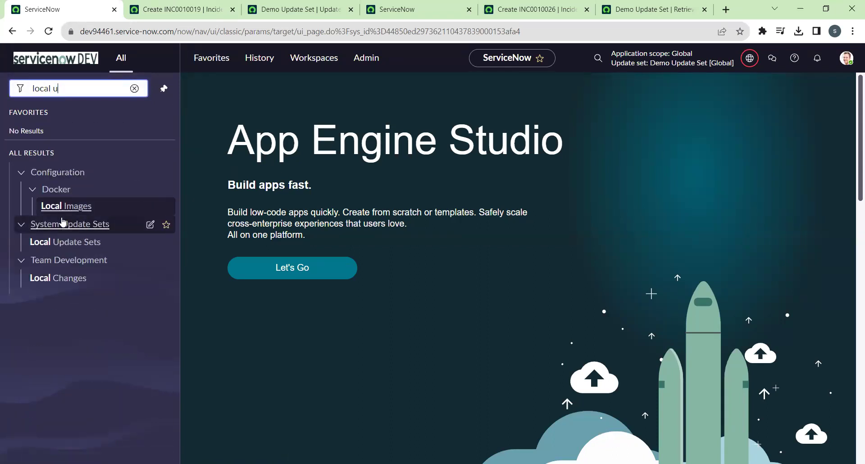
pyautogui.write('p')
pyautogui.click(70, 194)
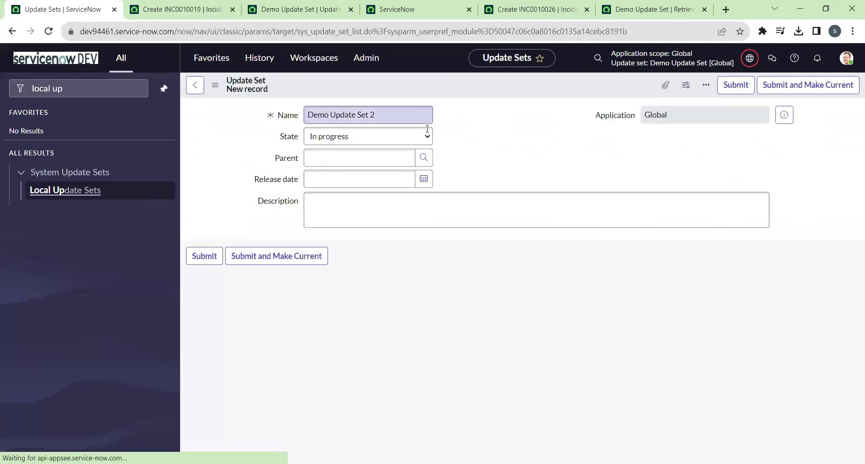
# - Create 'Demo Update Set 2', make it current, then bring up the original Demo Update Set record
pyautogui.click(378, 116)
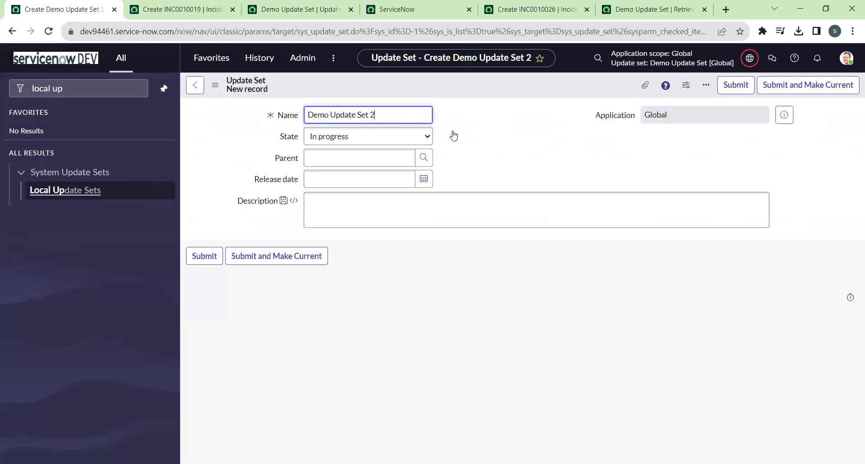
pyautogui.click(280, 257)
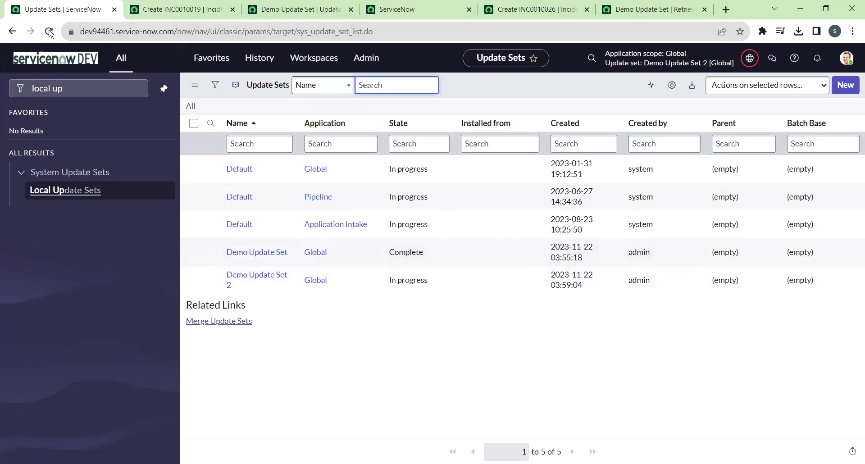
pyautogui.click(48, 32)
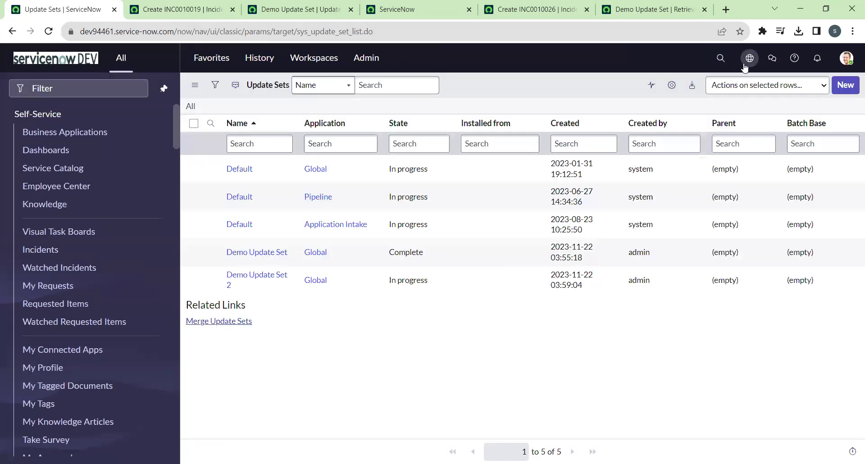
pyautogui.moveTo(746, 67)
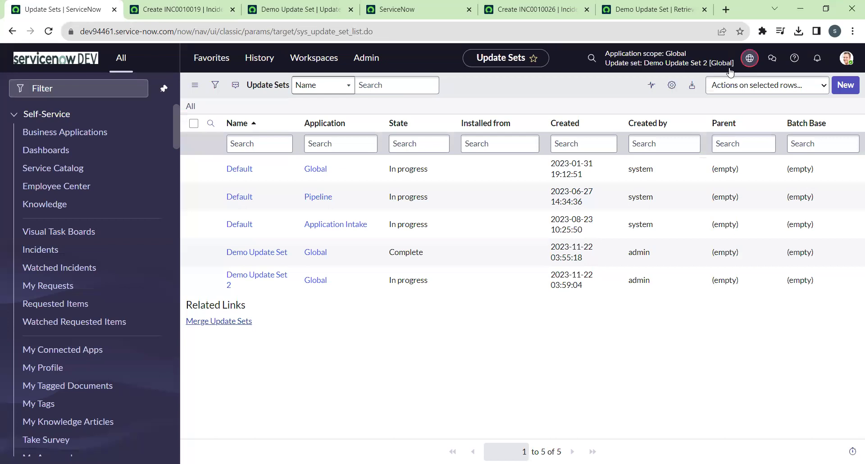
pyautogui.click(274, 8)
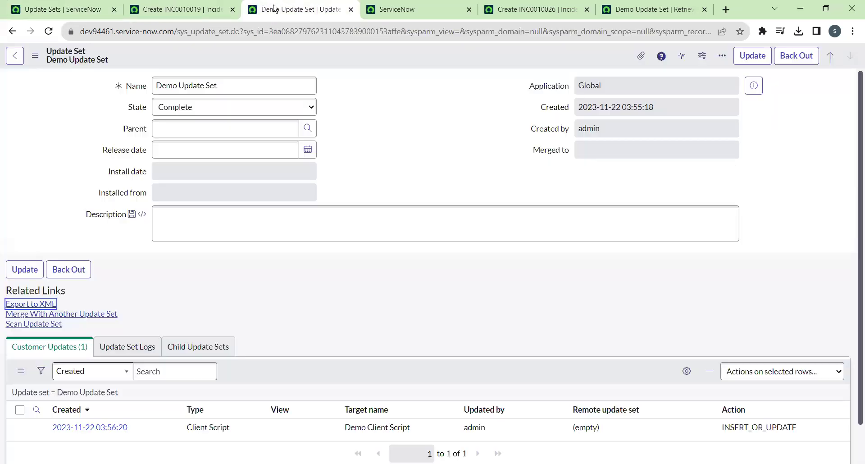
# - Open the incident table's Demo Client Script through Configure > Client Scripts
pyautogui.click(180, 9)
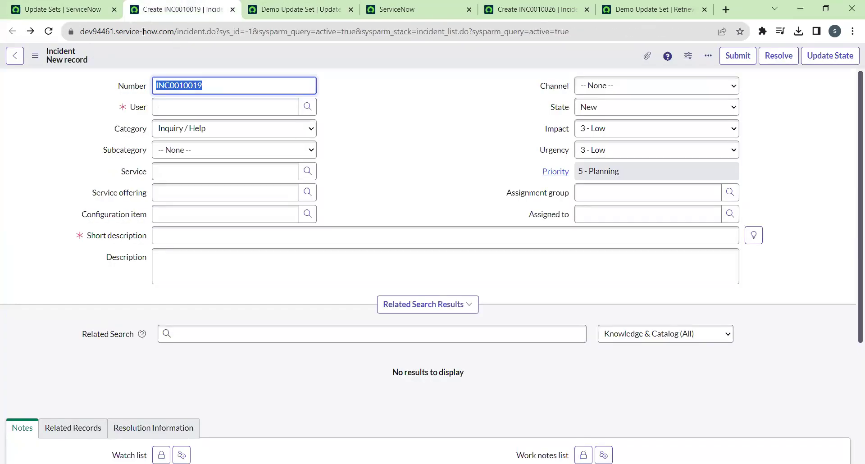
pyautogui.rightClick(291, 51)
pyautogui.moveTo(318, 77)
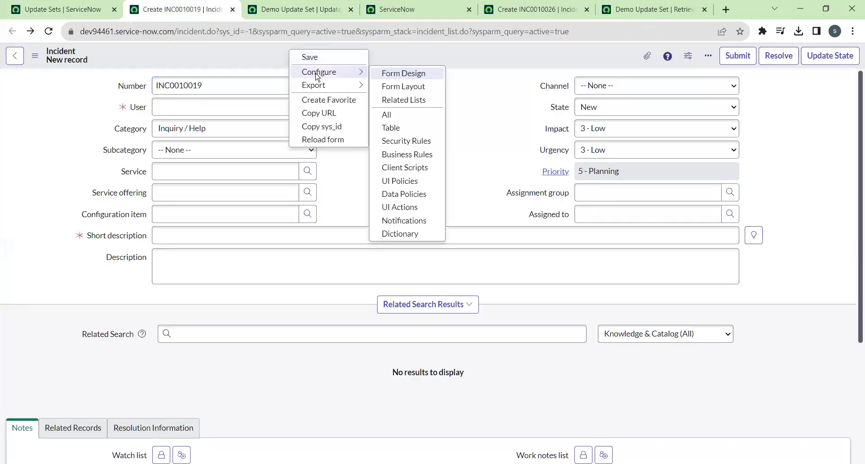
pyautogui.click(397, 167)
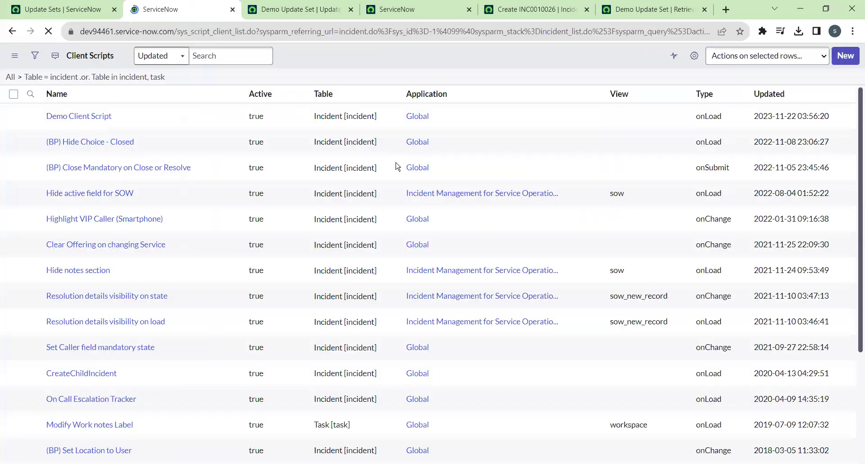
pyautogui.click(89, 118)
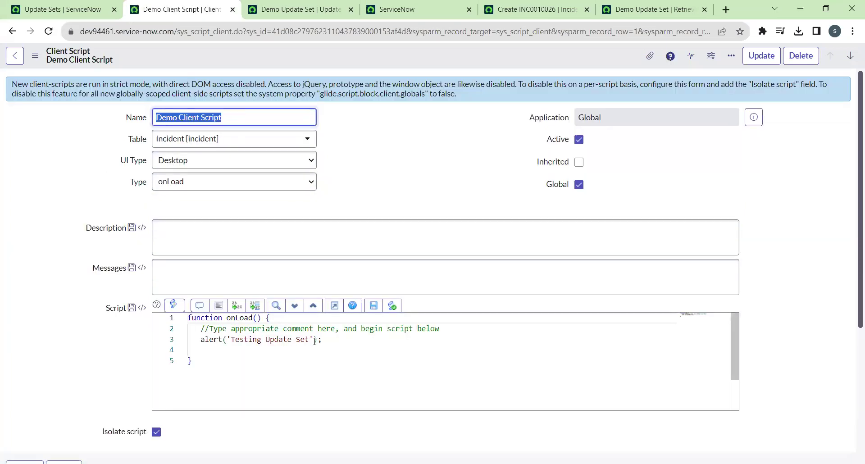
# - Change the alert to 'Testing Update Set 1', save the script, and open Demo Update Set 2
pyautogui.click(310, 342)
pyautogui.write('1')
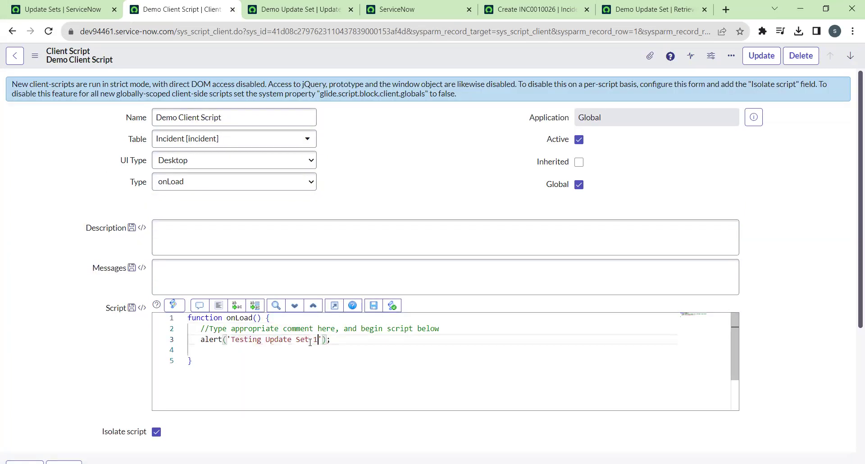
pyautogui.rightClick(399, 66)
pyautogui.click(411, 68)
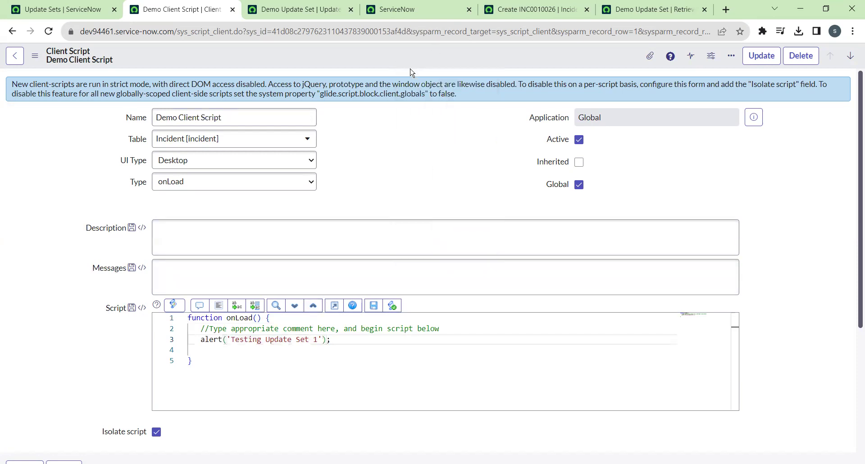
pyautogui.click(76, 9)
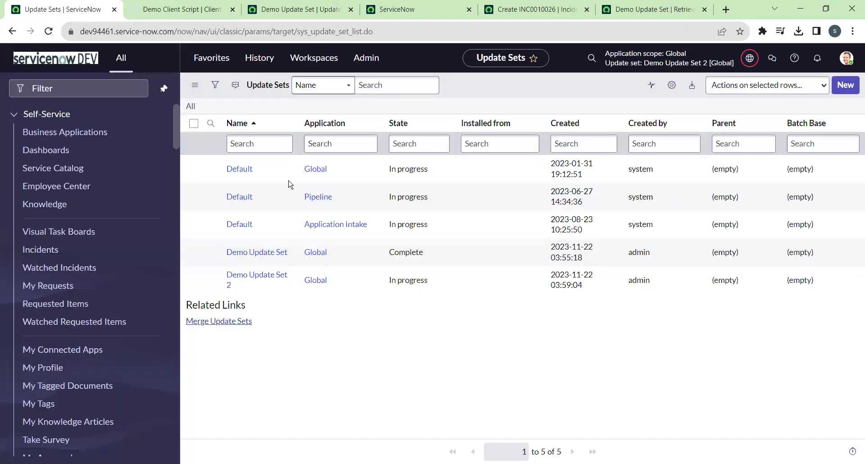
pyautogui.click(269, 282)
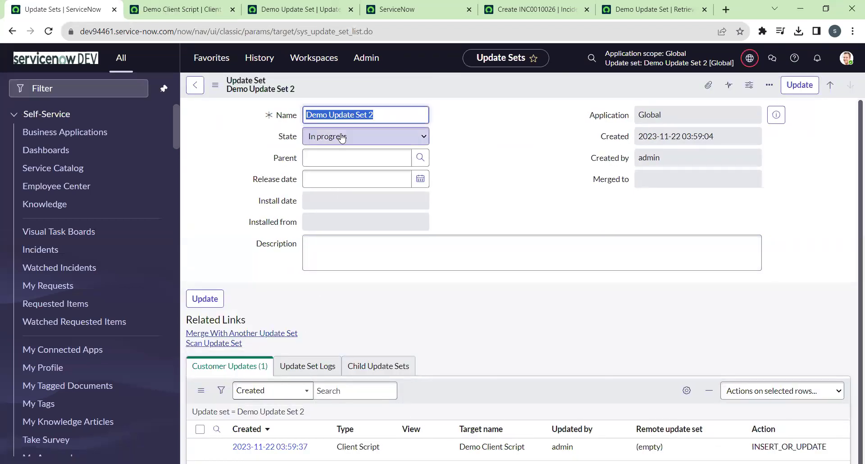
# - Set Demo Update Set 2's State to Complete, save it, and export it to XML
pyautogui.click(332, 163)
pyautogui.rightClick(450, 96)
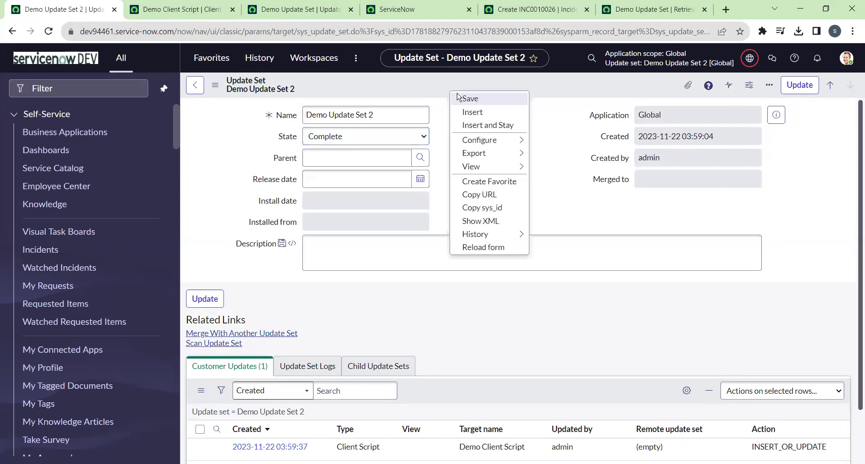
pyautogui.click(456, 97)
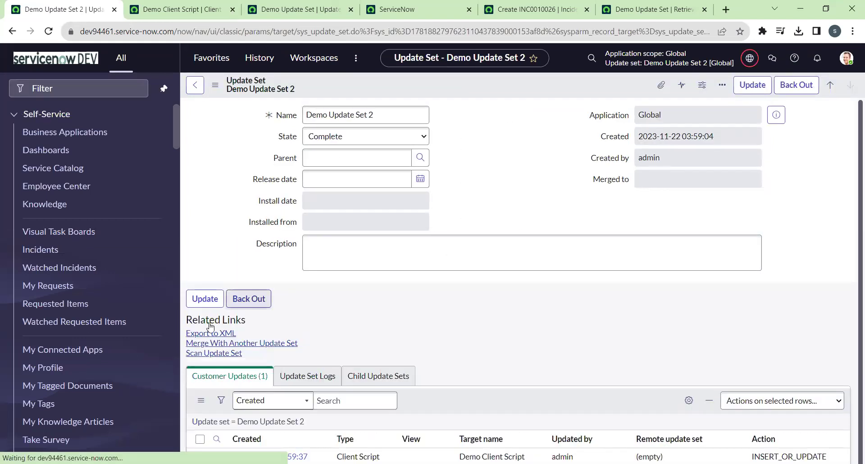
pyautogui.click(209, 334)
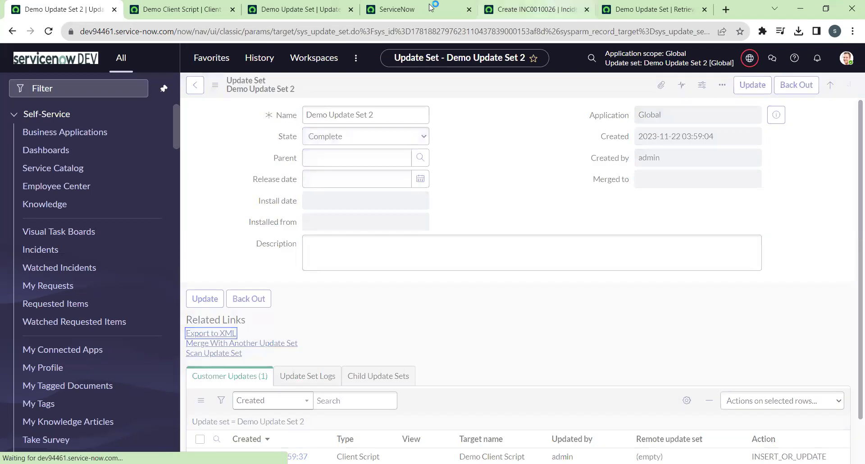
pyautogui.click(396, 9)
pyautogui.click(92, 93)
# - On PROD, open Retrieved Update Sets via 'retri' and upload the exported Demo Update Set 2 XML
pyautogui.write('retri')
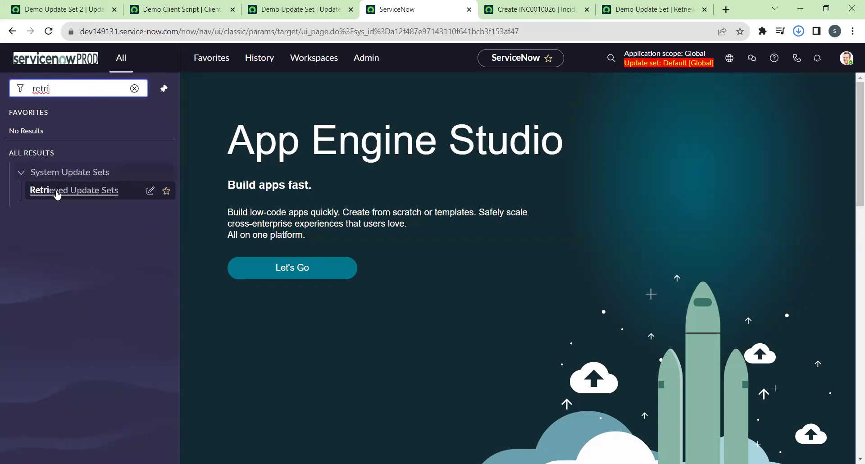
pyautogui.hotkey('ctrl', 'shift', 'Return')
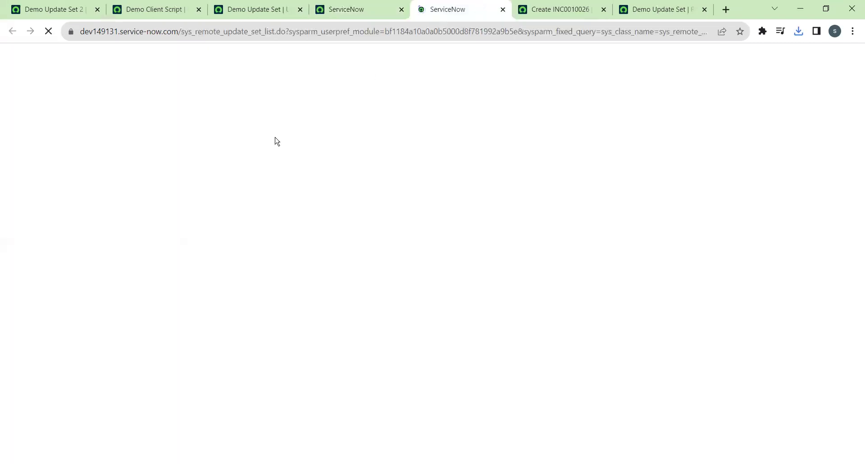
pyautogui.click(53, 171)
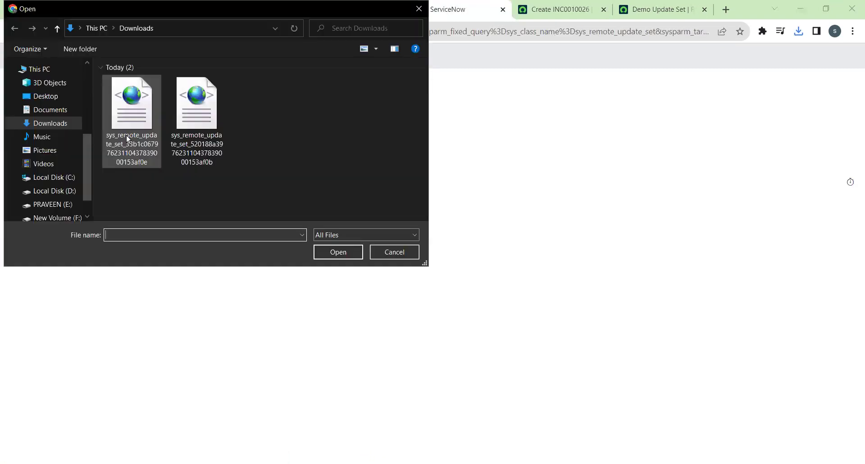
pyautogui.click(133, 126)
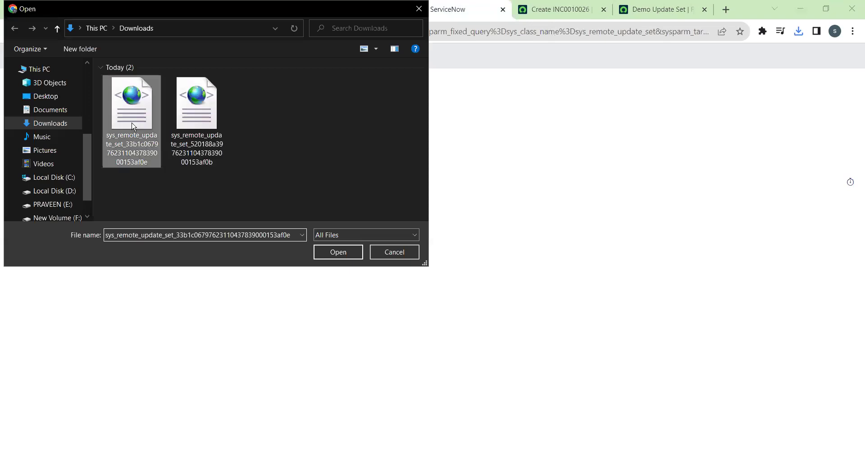
pyautogui.doubleClick(133, 127)
pyautogui.click(314, 173)
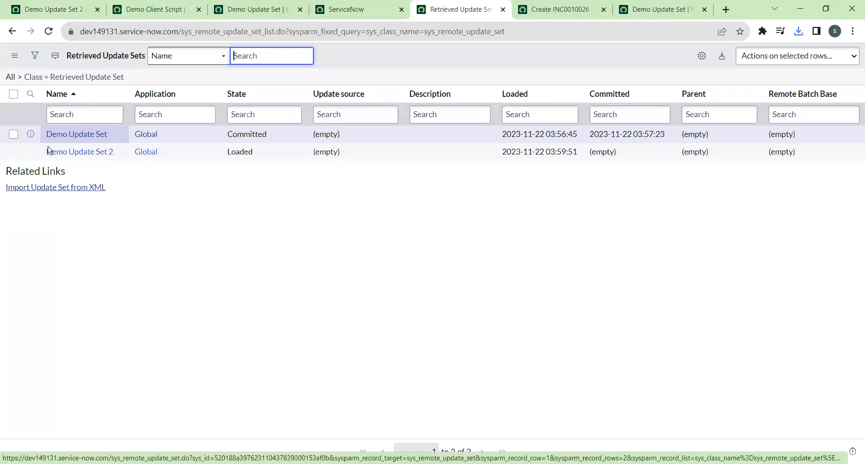
# - Preview the retrieved Demo Update Set 2, which fails with 1 error and 1 collision
pyautogui.click(97, 153)
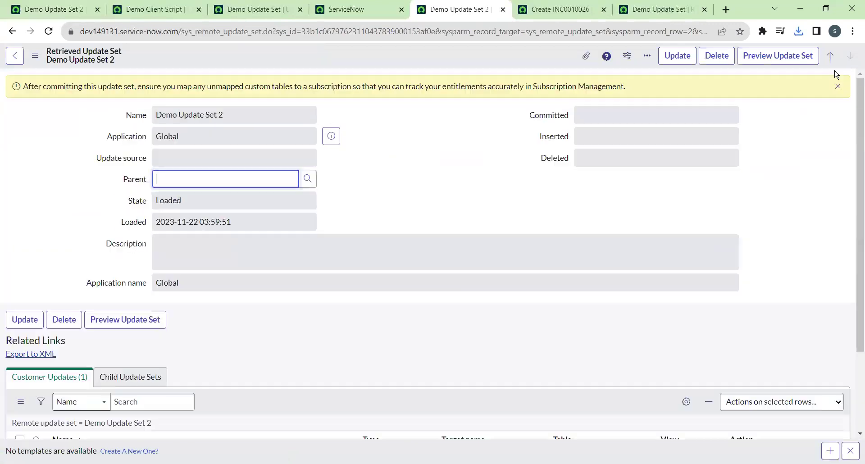
pyautogui.click(772, 54)
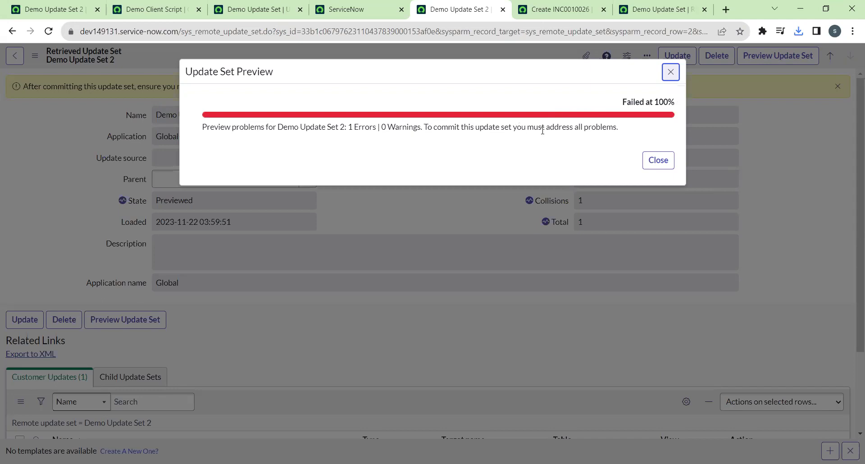
pyautogui.click(668, 161)
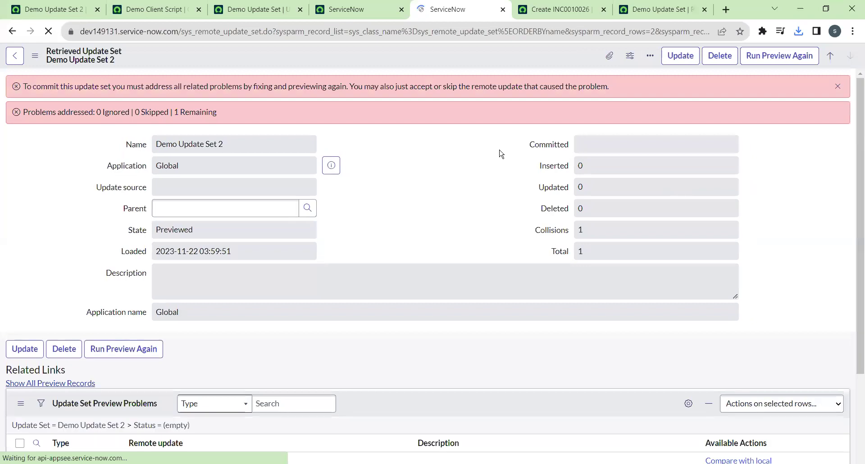
# - Scroll to the Update Set Preview Problems list showing the newer-local-update error
pyautogui.scroll(-1, 34, 293)
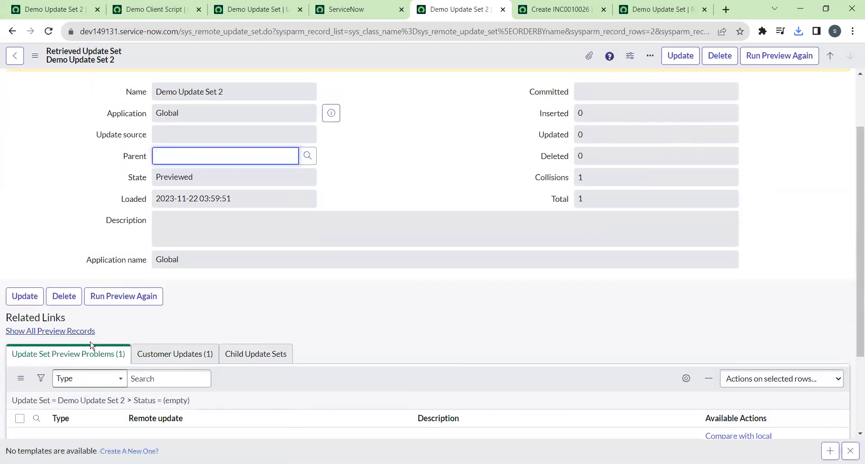
pyautogui.scroll(-3, 74, 329)
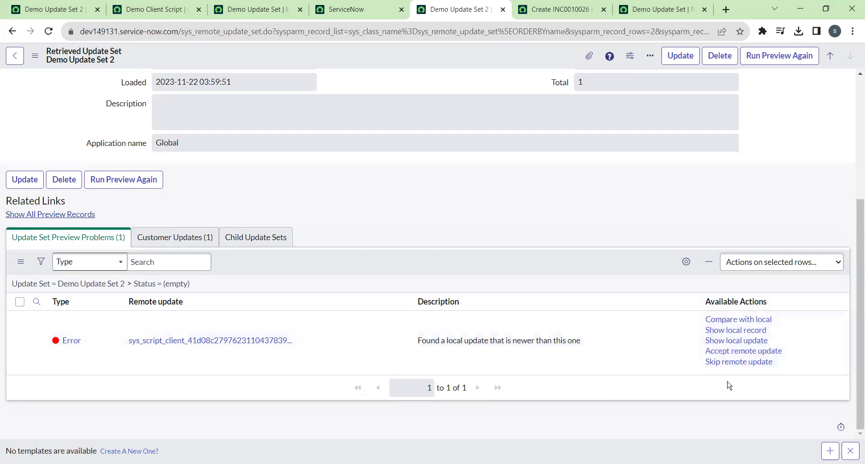
# - Compare the local and remote Demo Client Script versions and open the Script field diff
pyautogui.click(741, 319)
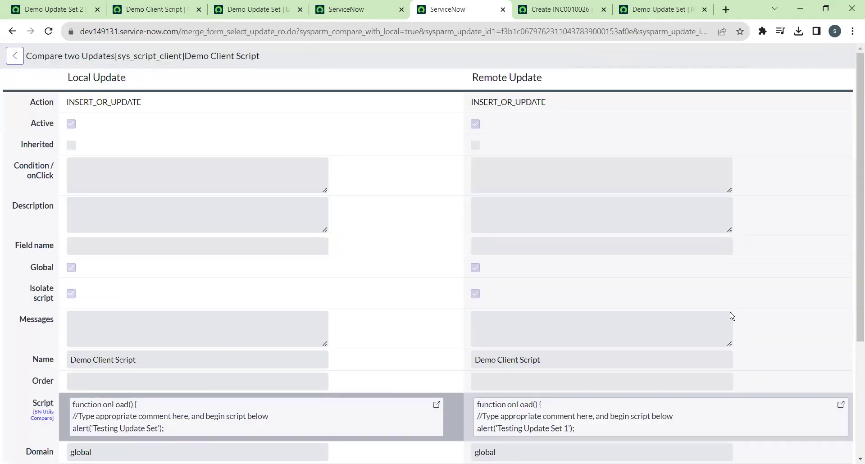
pyautogui.scroll(-5, 698, 276)
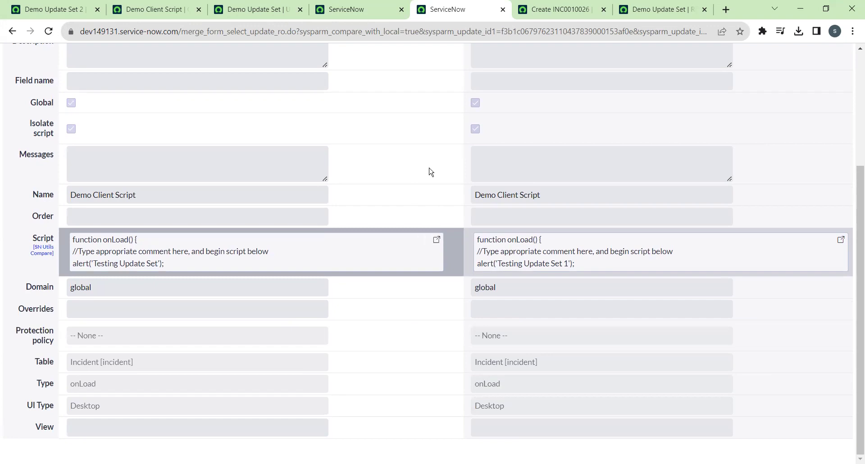
pyautogui.scroll(3, 451, 196)
pyautogui.scroll(2, 436, 133)
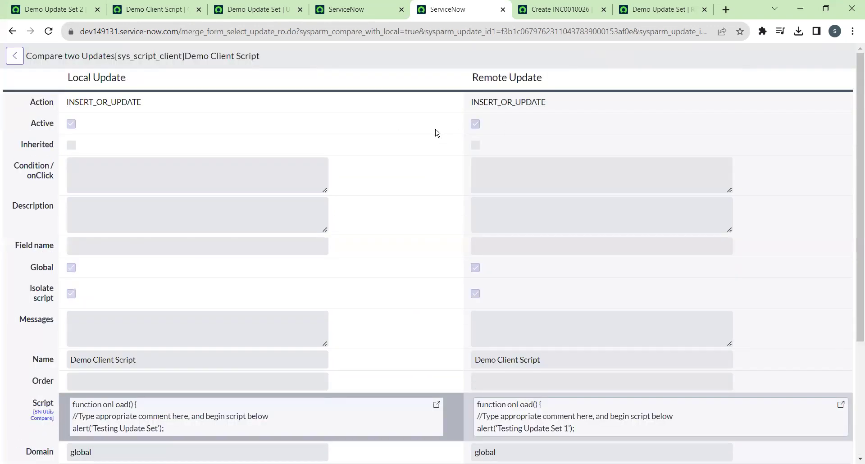
pyautogui.scroll(-4, 437, 133)
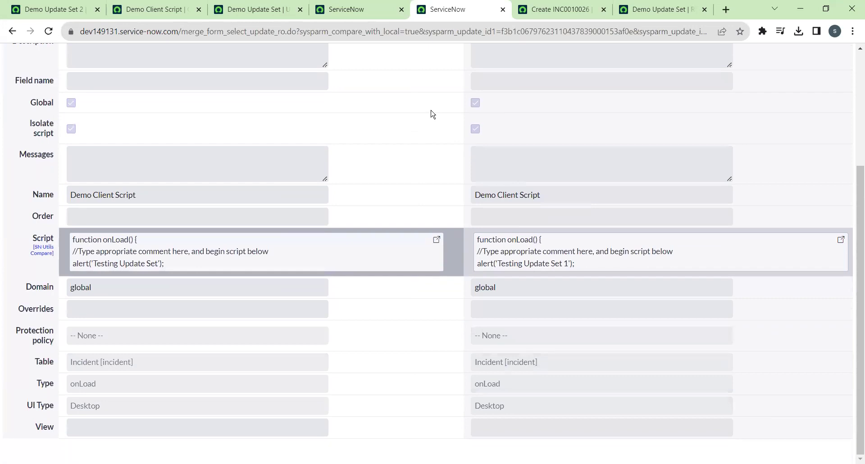
pyautogui.click(436, 240)
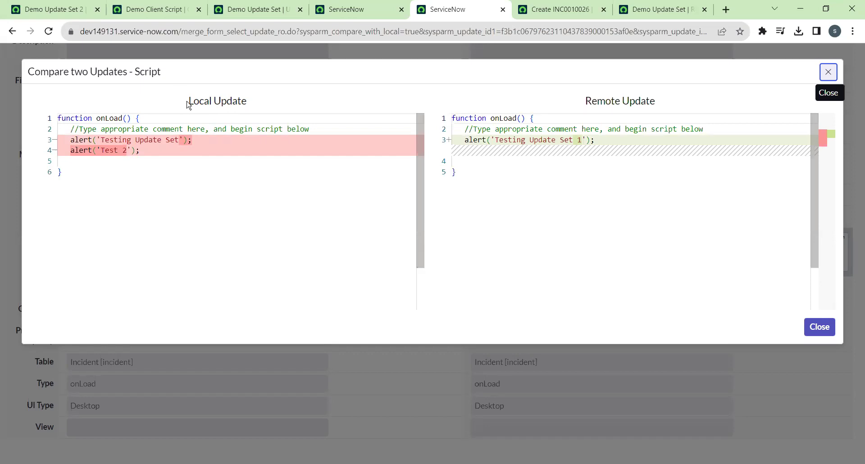
# - Review the local vs remote diff, noting 'Testing Update Set 1' remotely, then return to the record
pyautogui.moveTo(188, 104); pyautogui.dragTo(334, 162)
pyautogui.moveTo(586, 100); pyautogui.dragTo(664, 102)
pyautogui.click(185, 203)
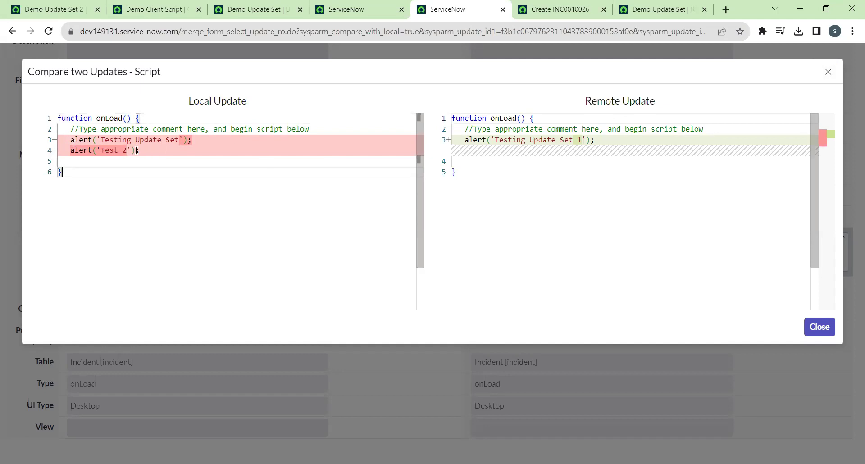
pyautogui.click(580, 141)
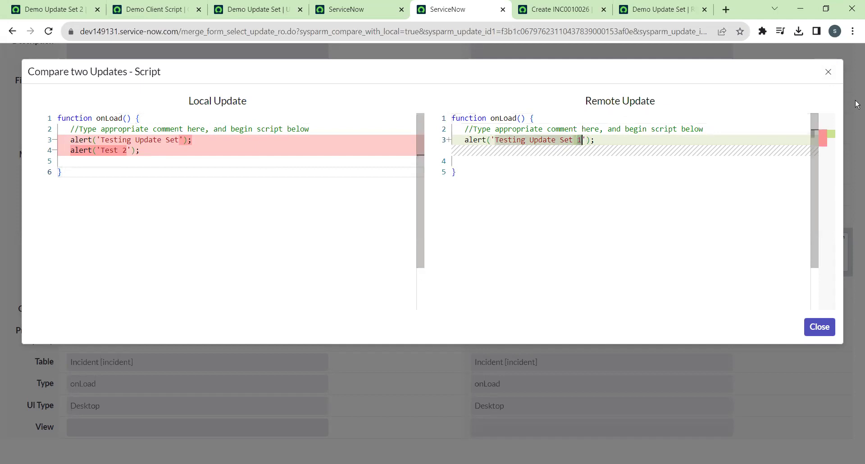
pyautogui.click(828, 72)
pyautogui.click(9, 33)
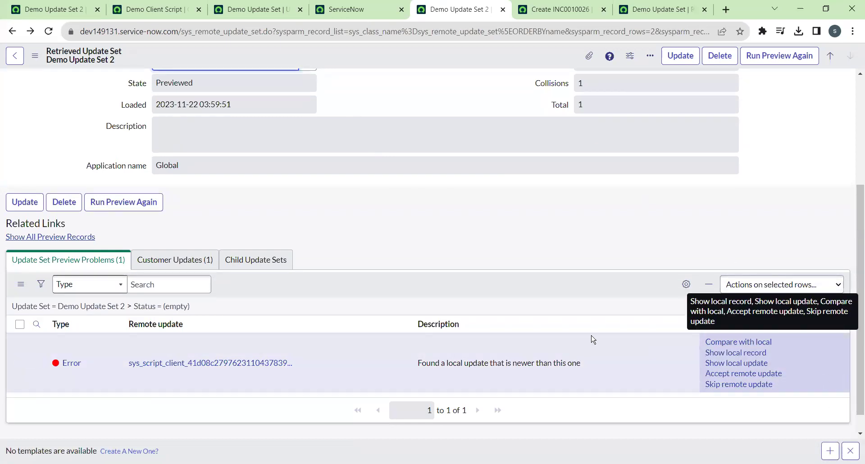
pyautogui.click(179, 9)
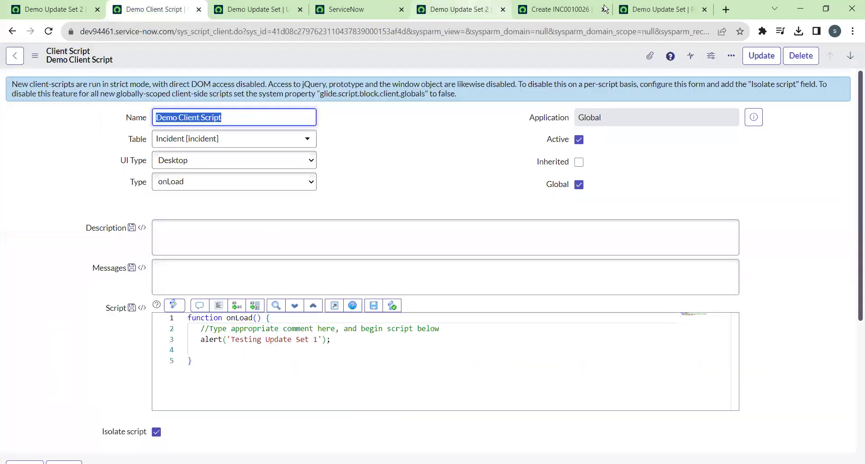
pyautogui.click(469, 9)
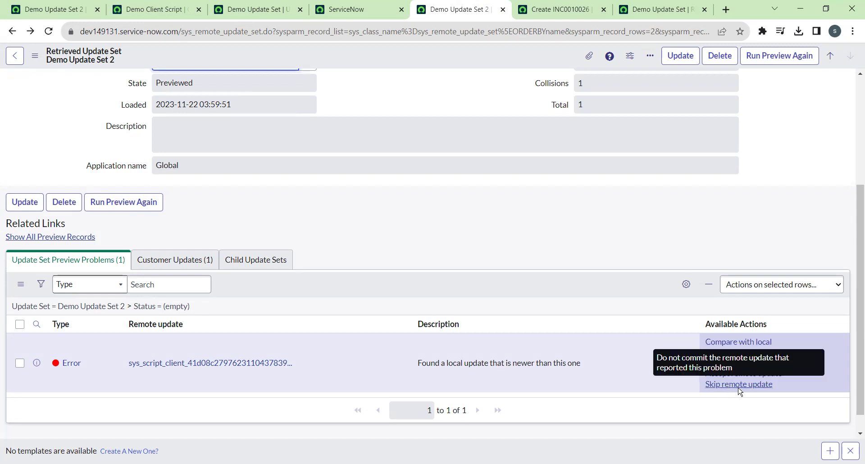
pyautogui.click(764, 391)
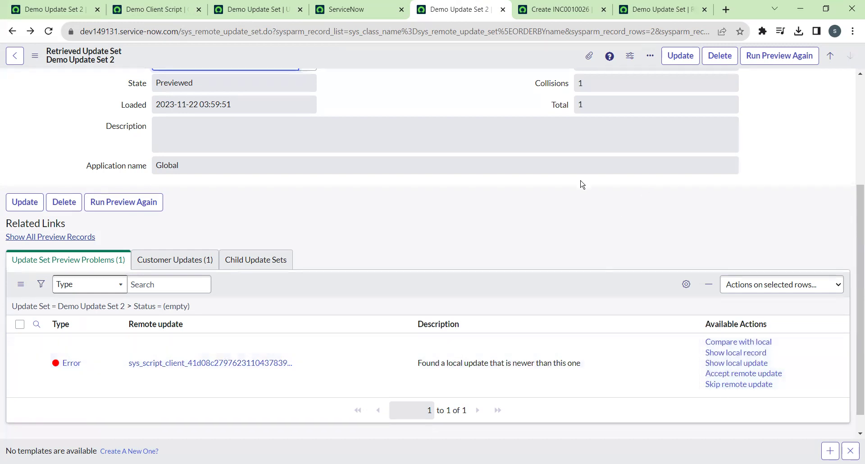
pyautogui.click(631, 9)
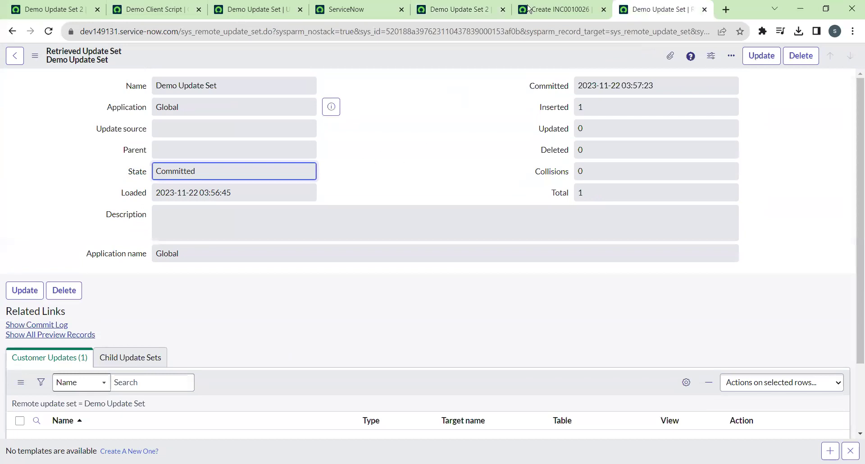
pyautogui.click(383, 9)
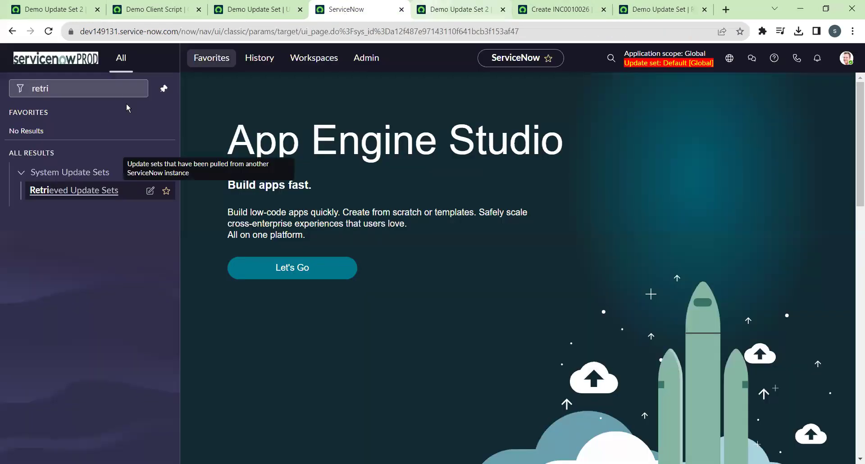
pyautogui.click(552, 9)
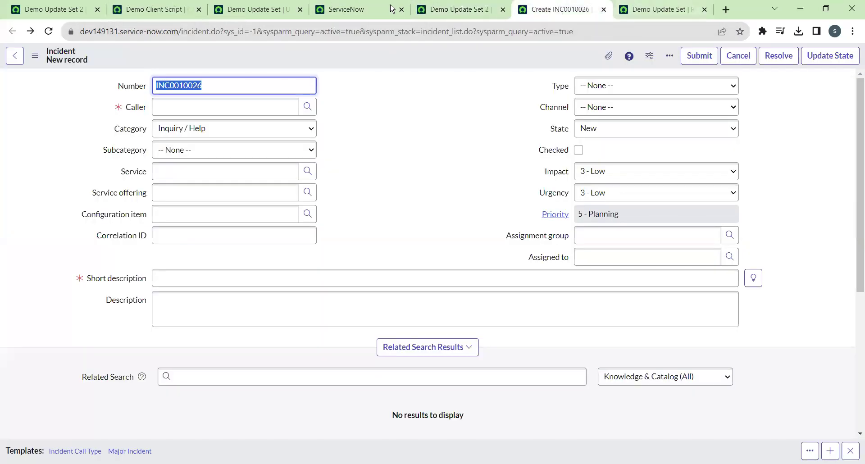
pyautogui.click(453, 9)
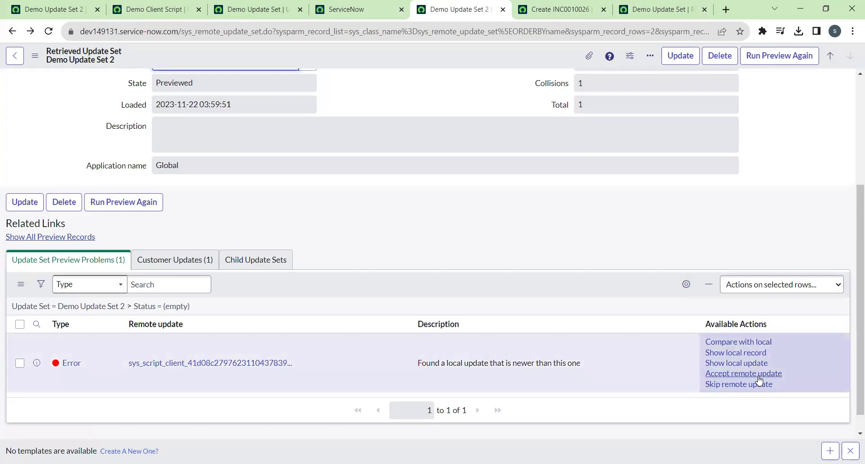
# - Accept the remote update, then reload the incident form to check its 'Testing Update Set' and 'Test 2' alerts
pyautogui.click(760, 380)
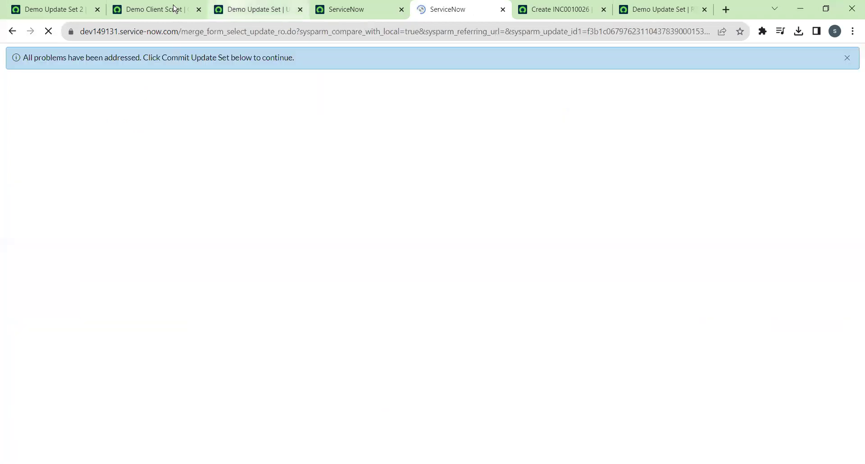
pyautogui.click(154, 9)
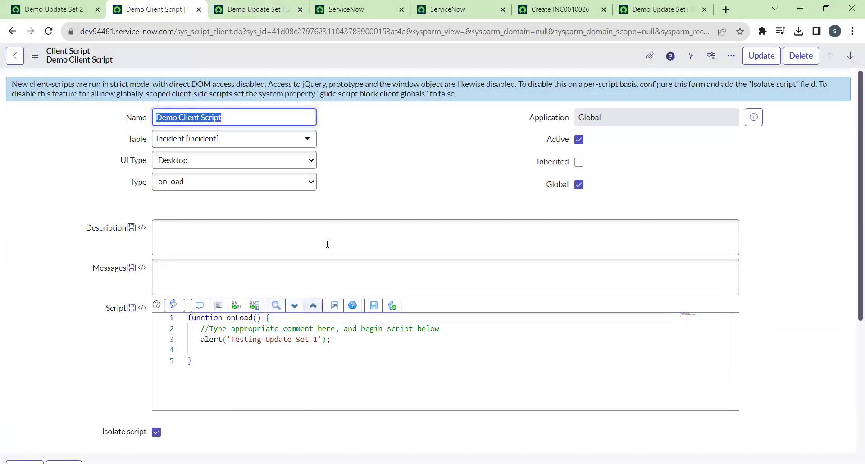
pyautogui.click(540, 9)
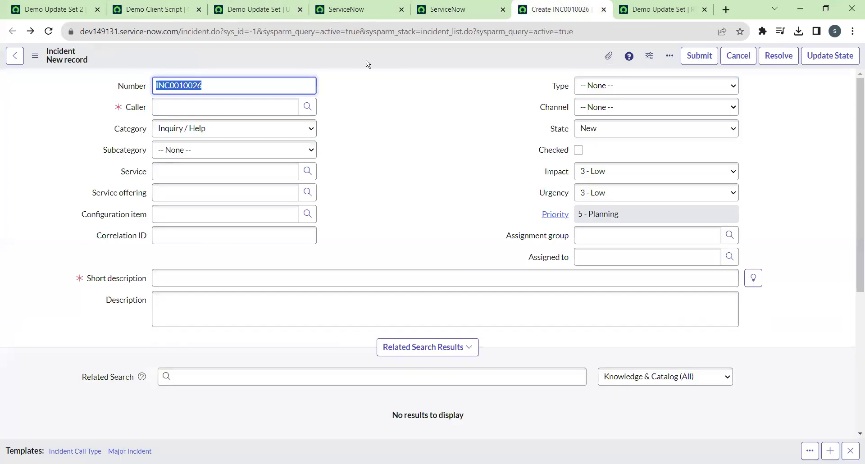
pyautogui.click(47, 35)
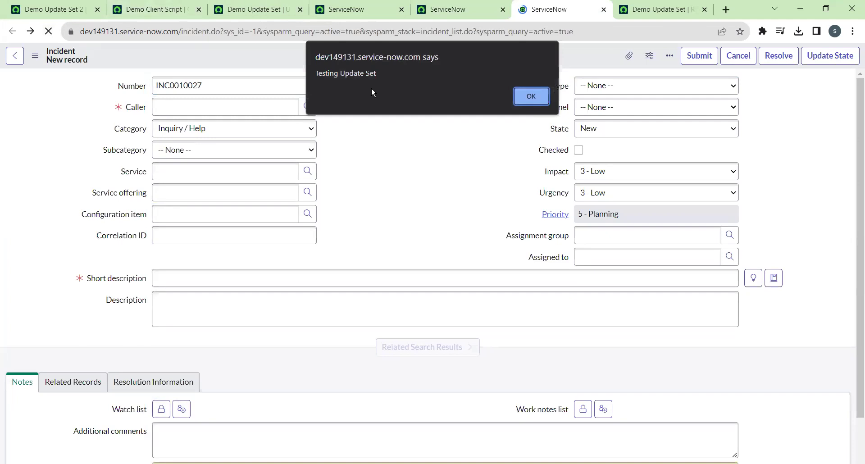
pyautogui.click(535, 97)
pyautogui.click(534, 98)
pyautogui.click(466, 9)
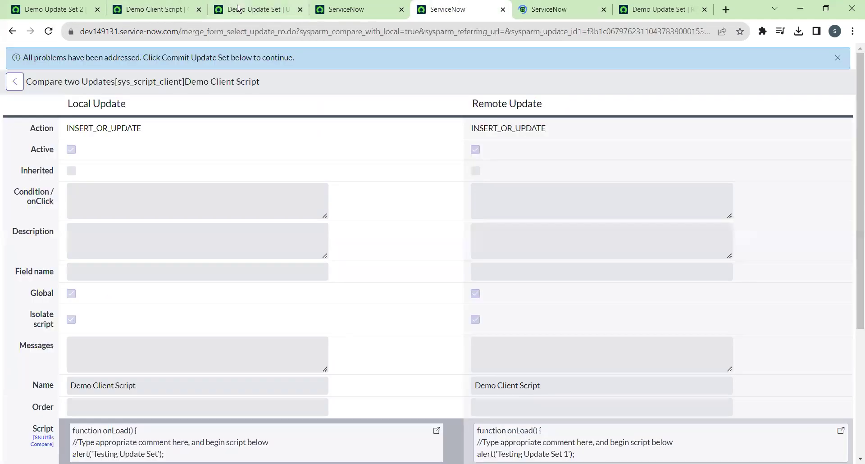
# - Back on the Demo Update Set 2 record, commit it to reach Succeeded 100%
pyautogui.click(257, 9)
pyautogui.click(447, 9)
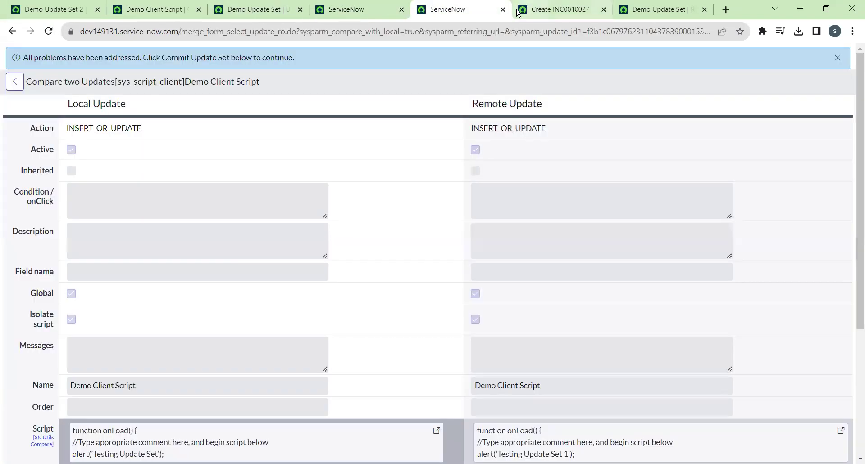
pyautogui.click(11, 31)
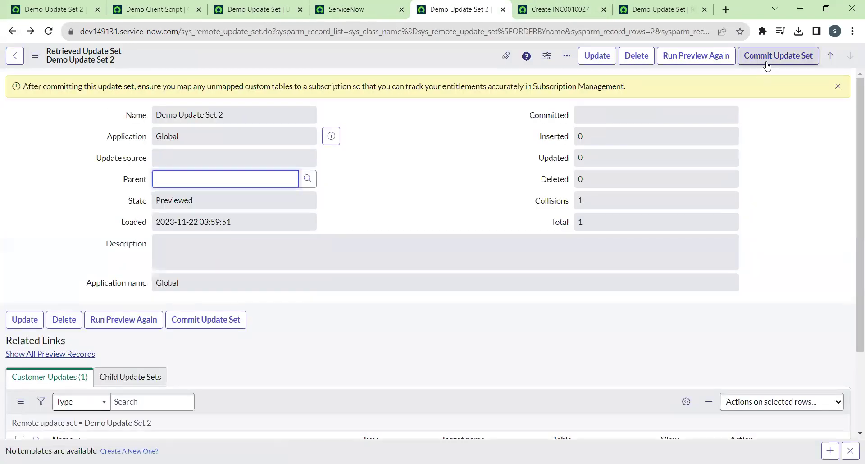
pyautogui.click(768, 66)
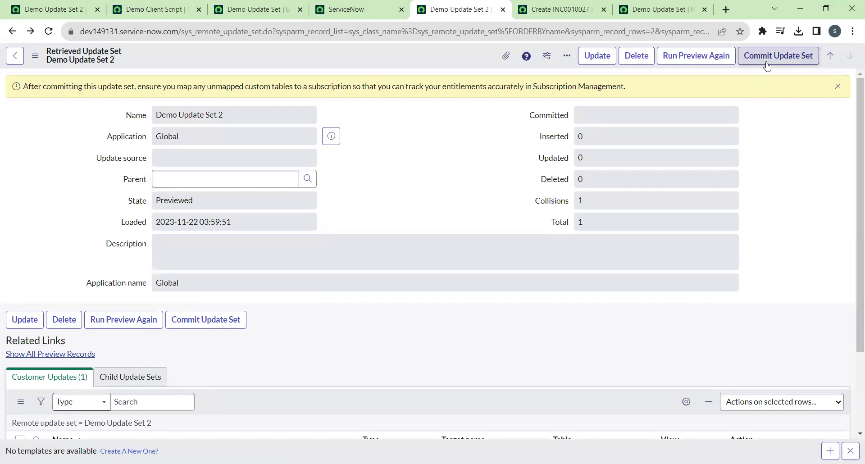
pyautogui.click(767, 66)
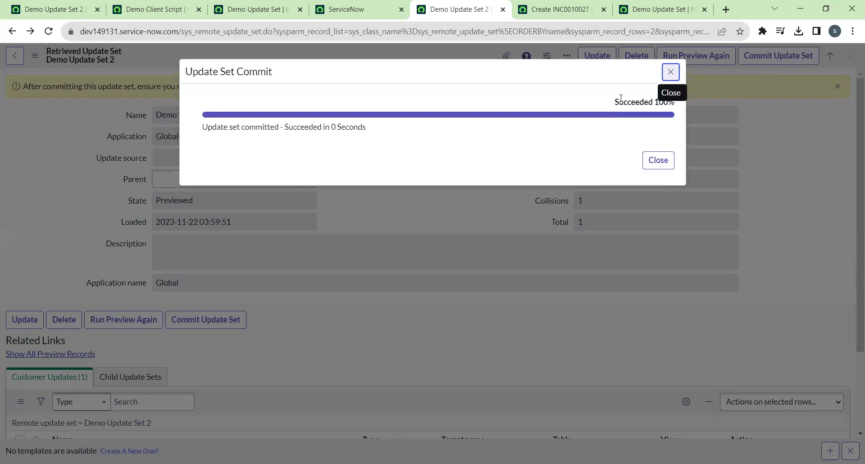
# - Leave the commit results and confirm the new incident form's alert reads 'Testing Update Set 1'
pyautogui.click(661, 161)
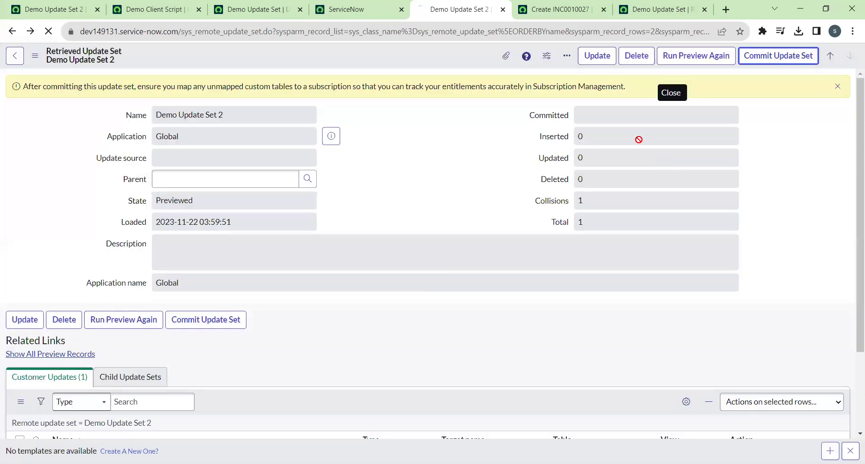
pyautogui.click(558, 8)
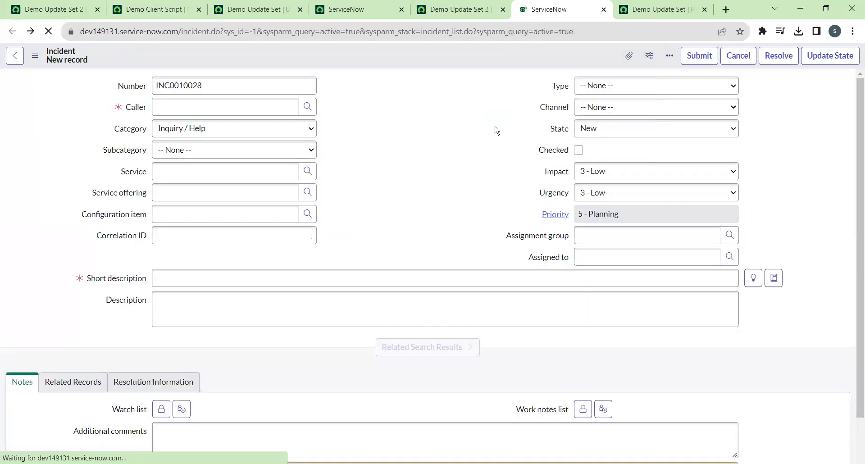
pyautogui.moveTo(317, 73); pyautogui.dragTo(389, 74)
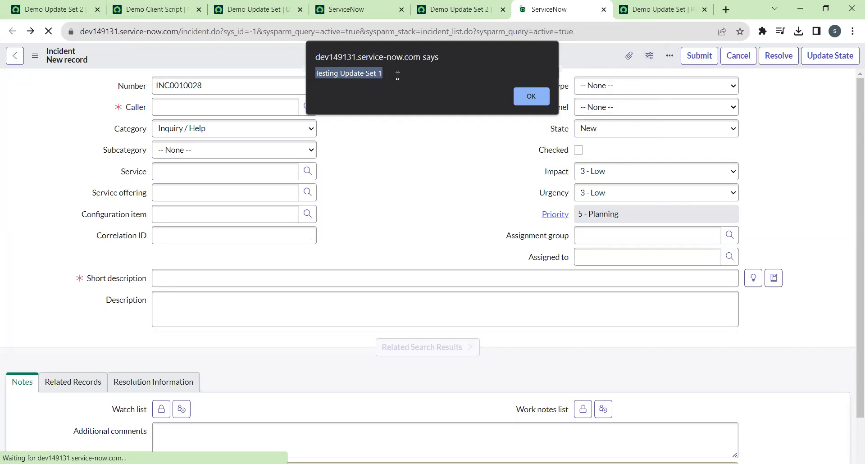